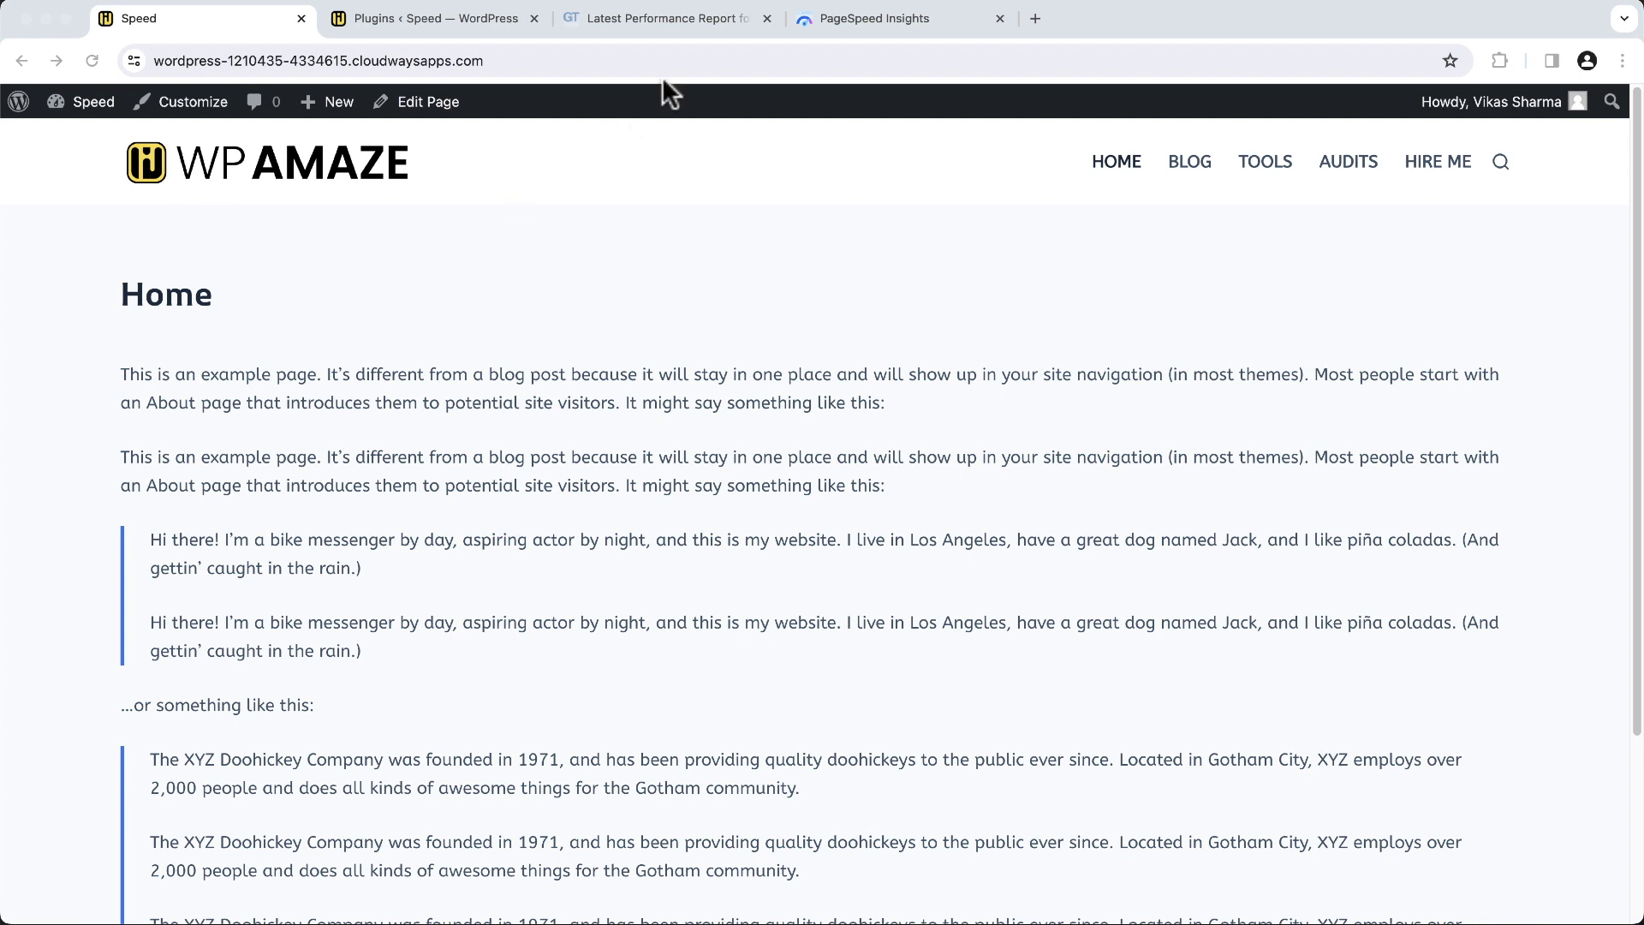
Filter the GTmetrix report's waterfall to Fonts, showing only the two fonts.gstatic.com font files
{"action": "left_click", "coordinate": [660, 19]}
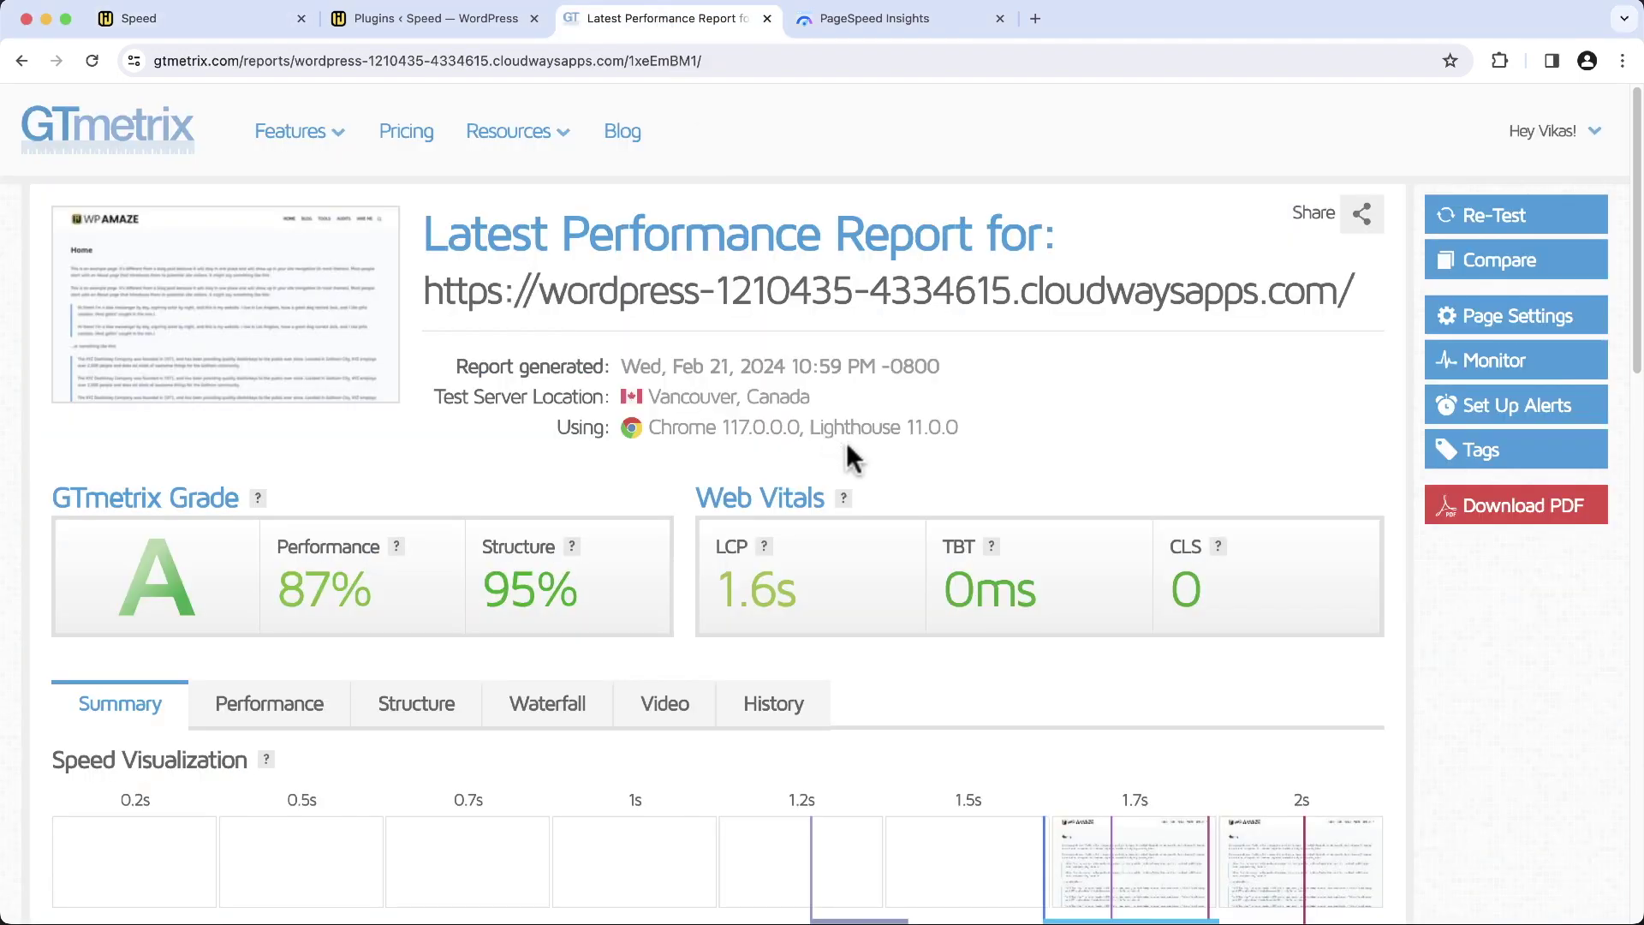
{"action": "scroll", "coordinate": [847, 445], "scroll_direction": "down", "scroll_amount": 4}
{"action": "left_click", "coordinate": [527, 423]}
{"action": "scroll", "coordinate": [677, 437], "scroll_direction": "down", "scroll_amount": 3}
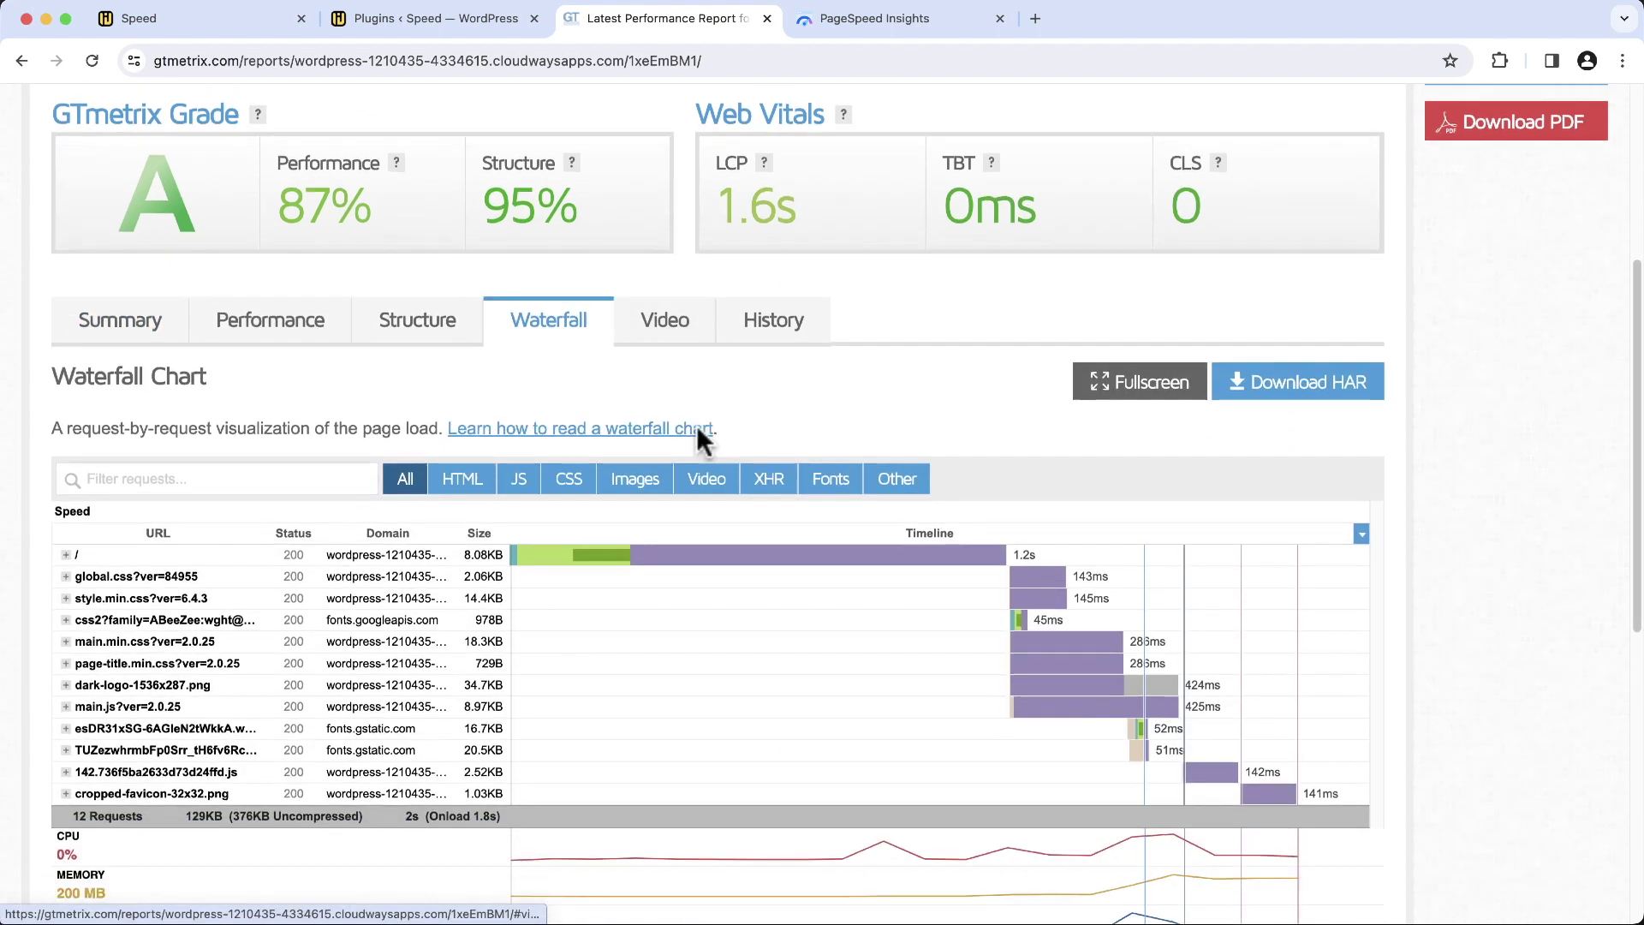
{"action": "left_click", "coordinate": [570, 427]}
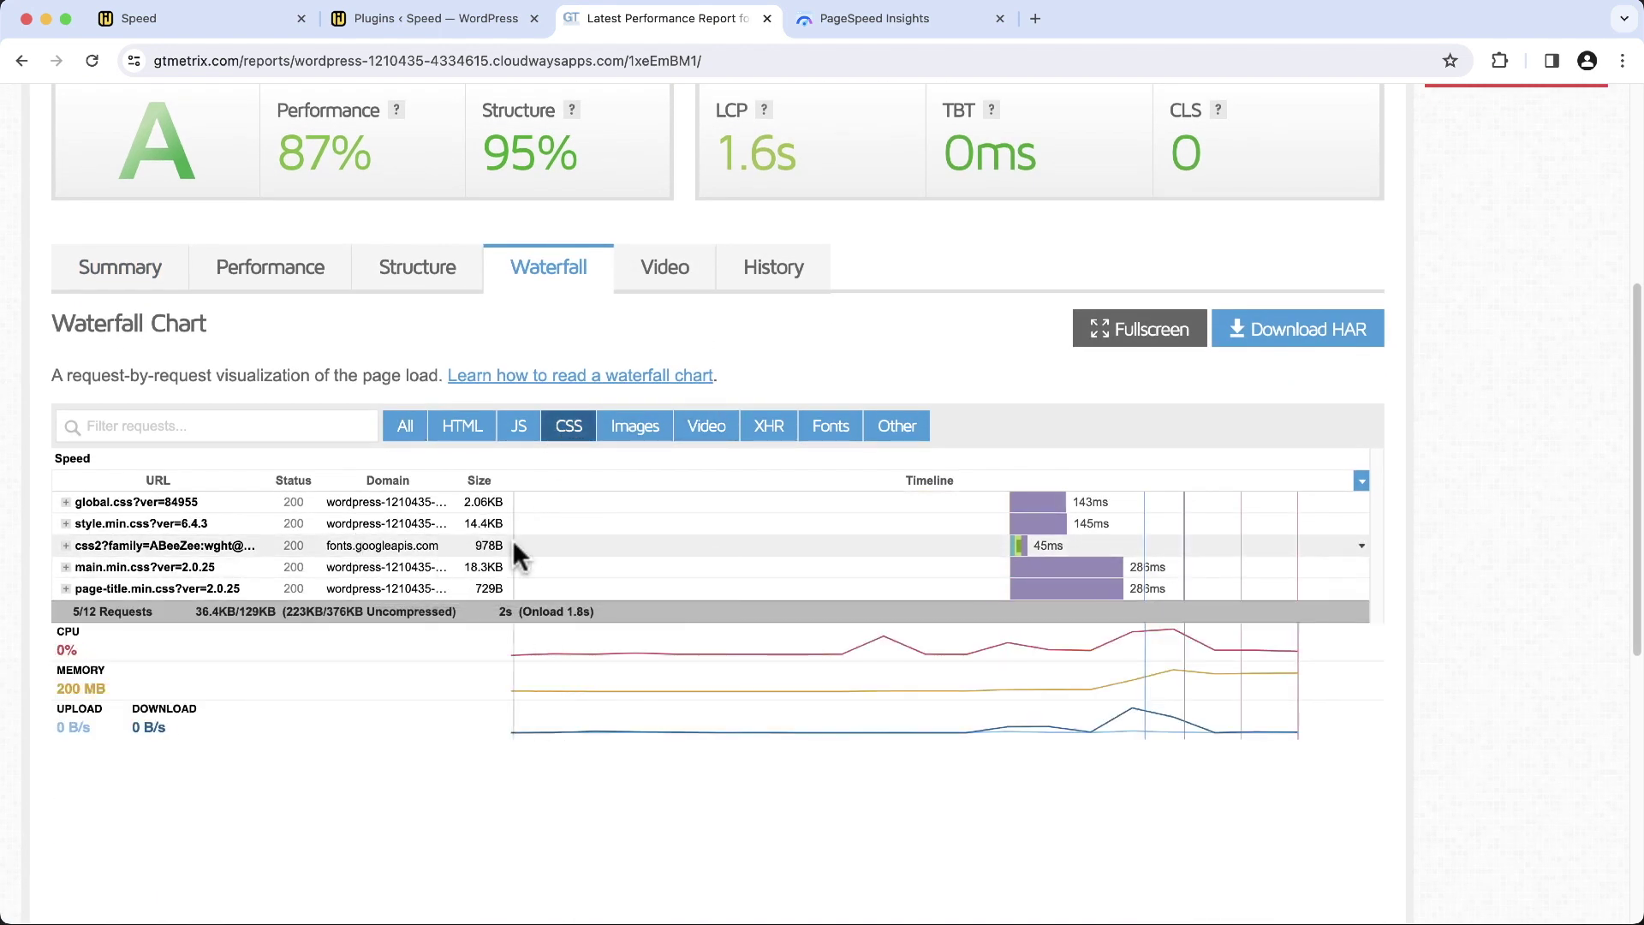
{"action": "left_click", "coordinate": [575, 432]}
{"action": "left_click", "coordinate": [842, 425]}
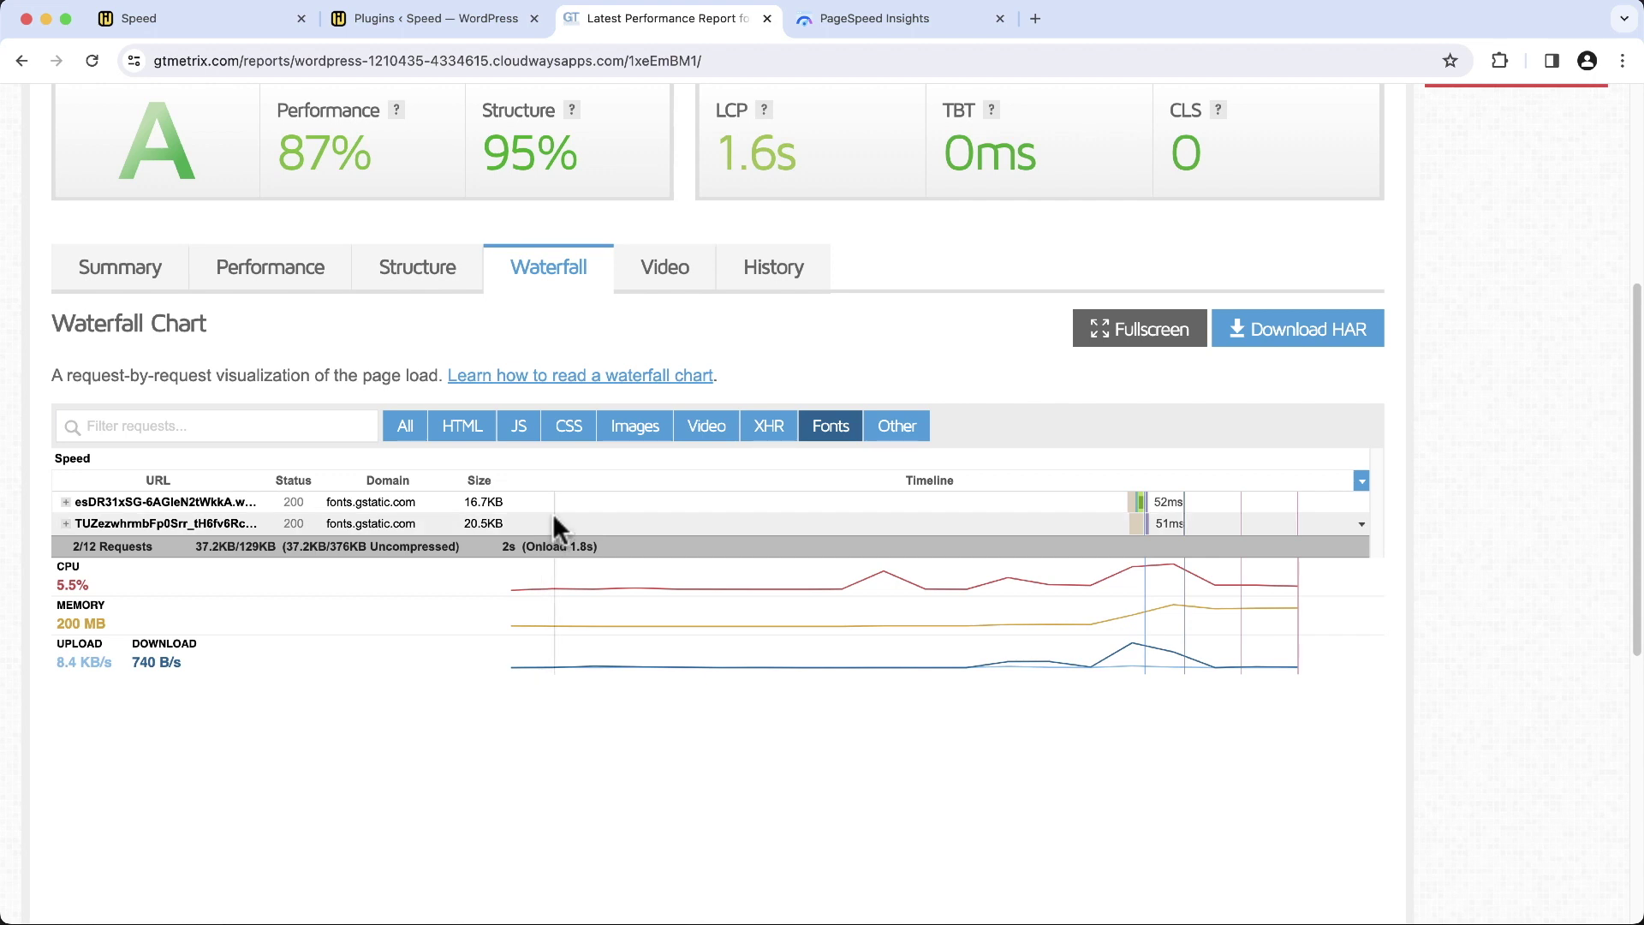
{"action": "left_click", "coordinate": [890, 19]}
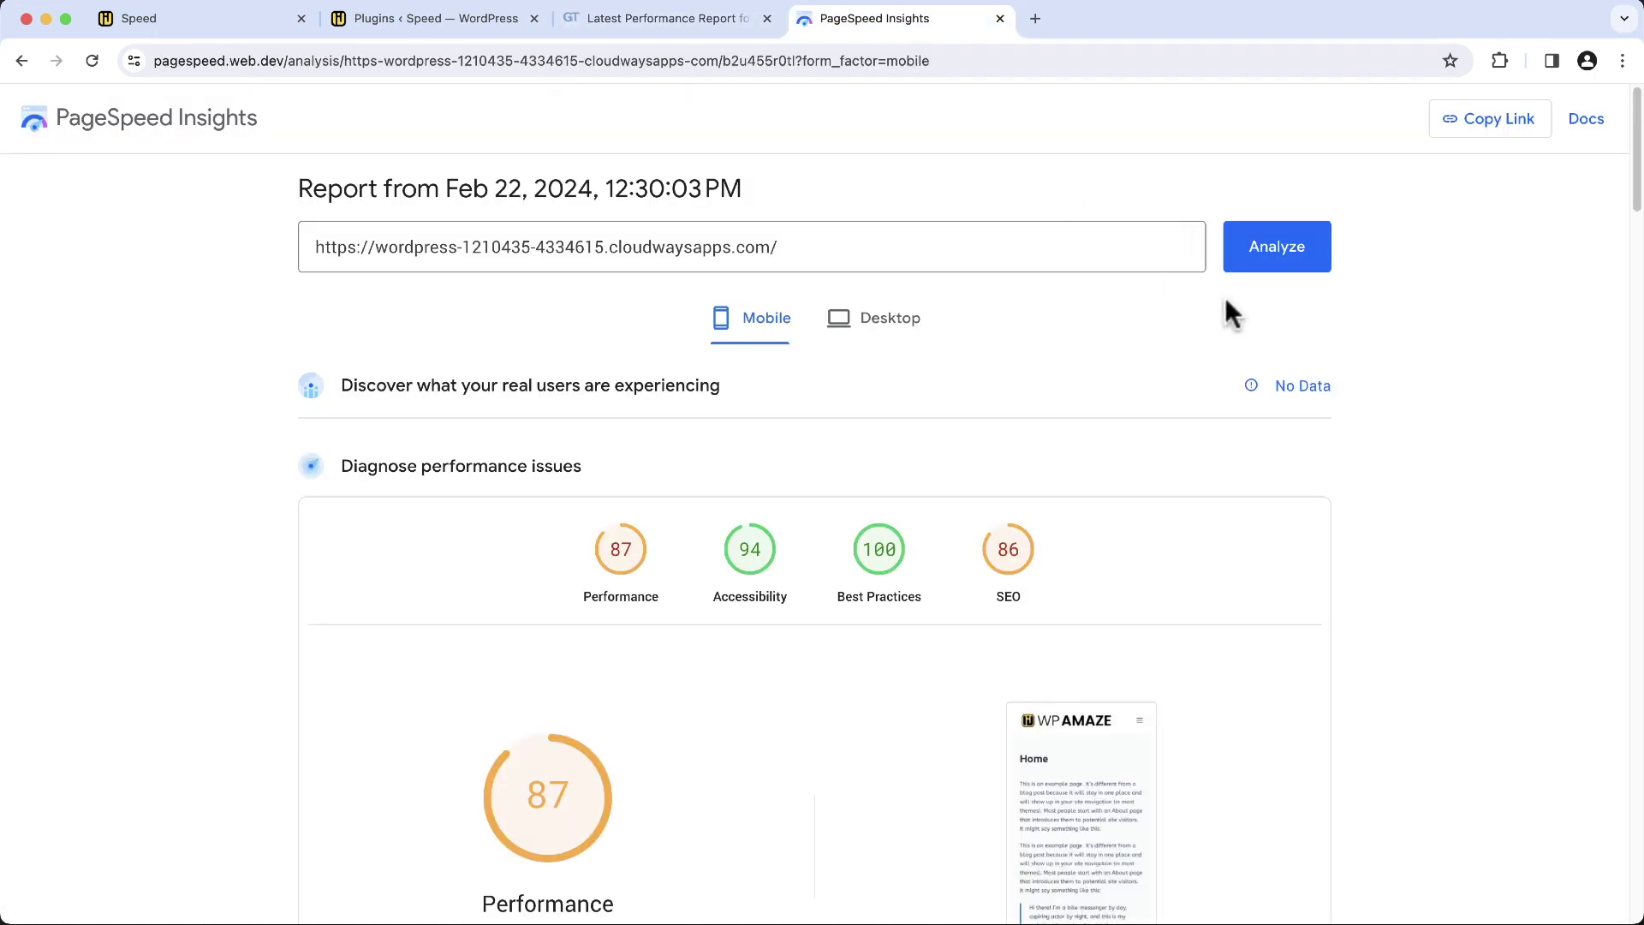
Scroll the PageSpeed Insights mobile report down to the 87 Performance score and load metrics
{"action": "scroll", "coordinate": [1510, 396], "scroll_direction": "down", "scroll_amount": 3}
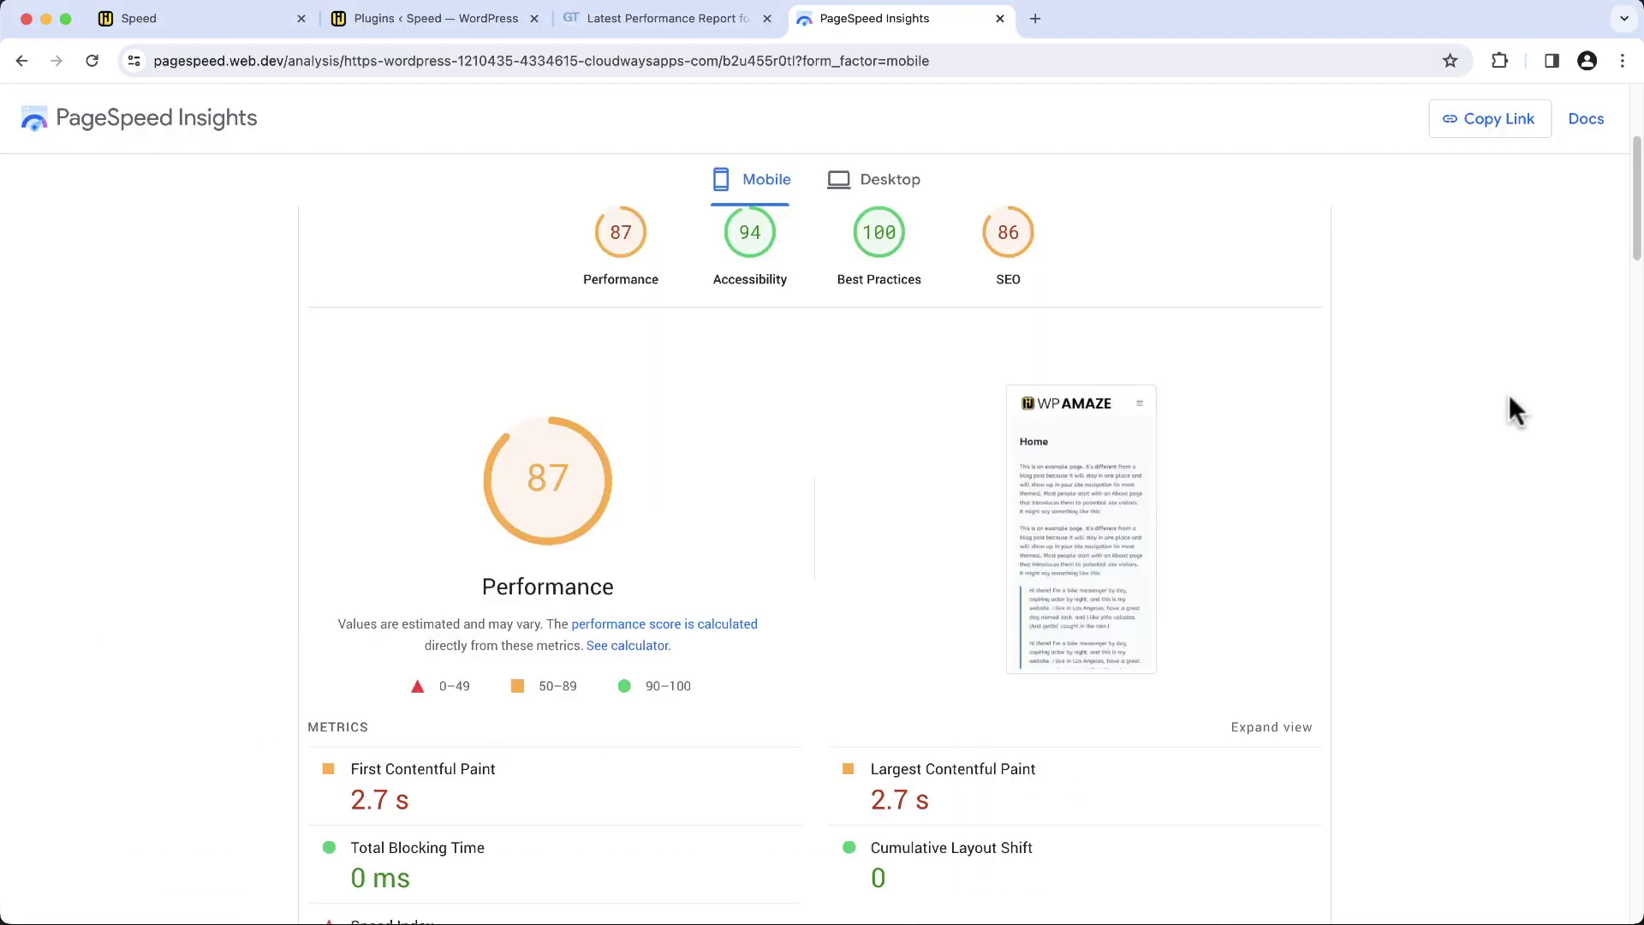
{"action": "scroll", "coordinate": [1509, 394], "scroll_direction": "down", "scroll_amount": 15}
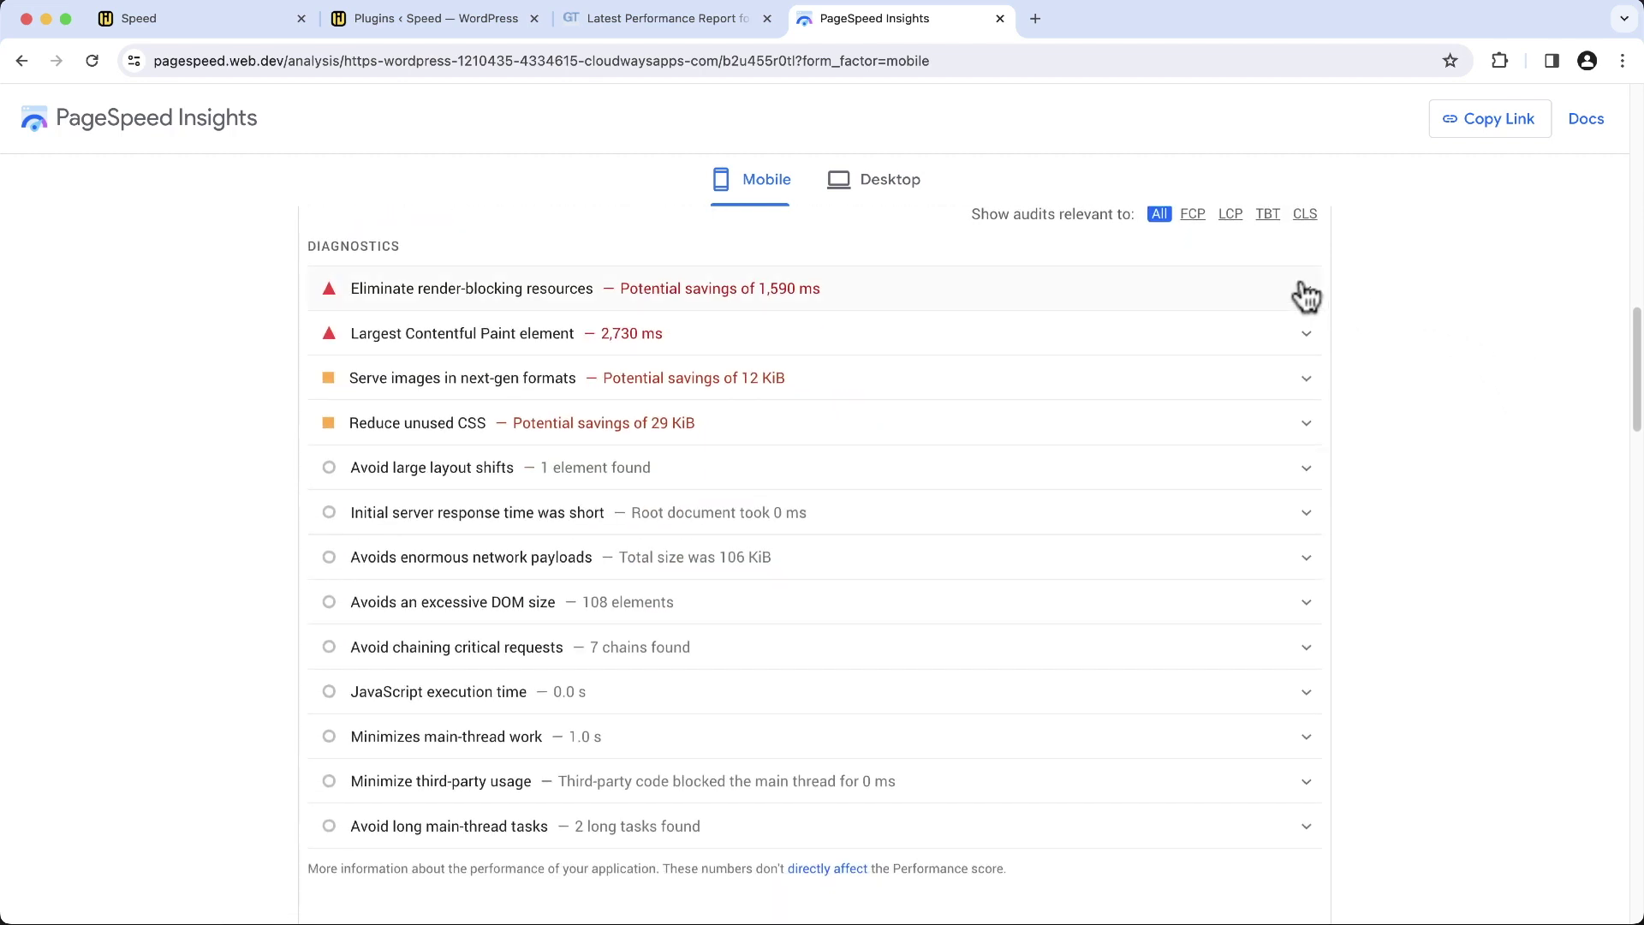
{"action": "left_click", "coordinate": [1306, 297]}
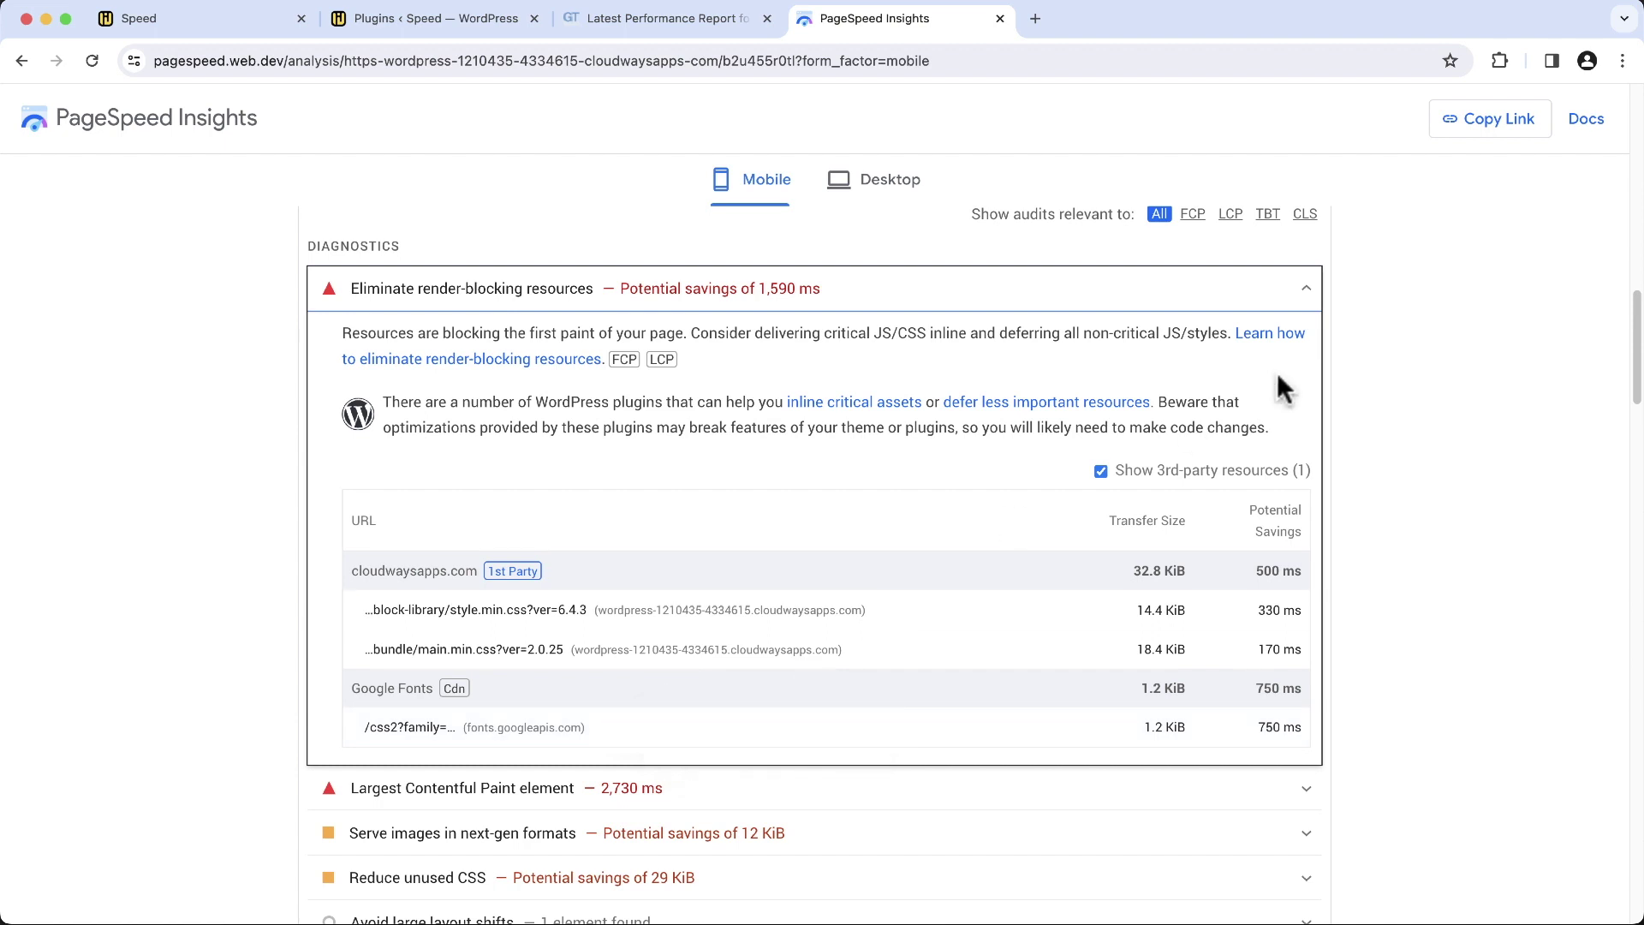
{"action": "left_click", "coordinate": [1307, 291]}
{"action": "left_click", "coordinate": [1308, 336]}
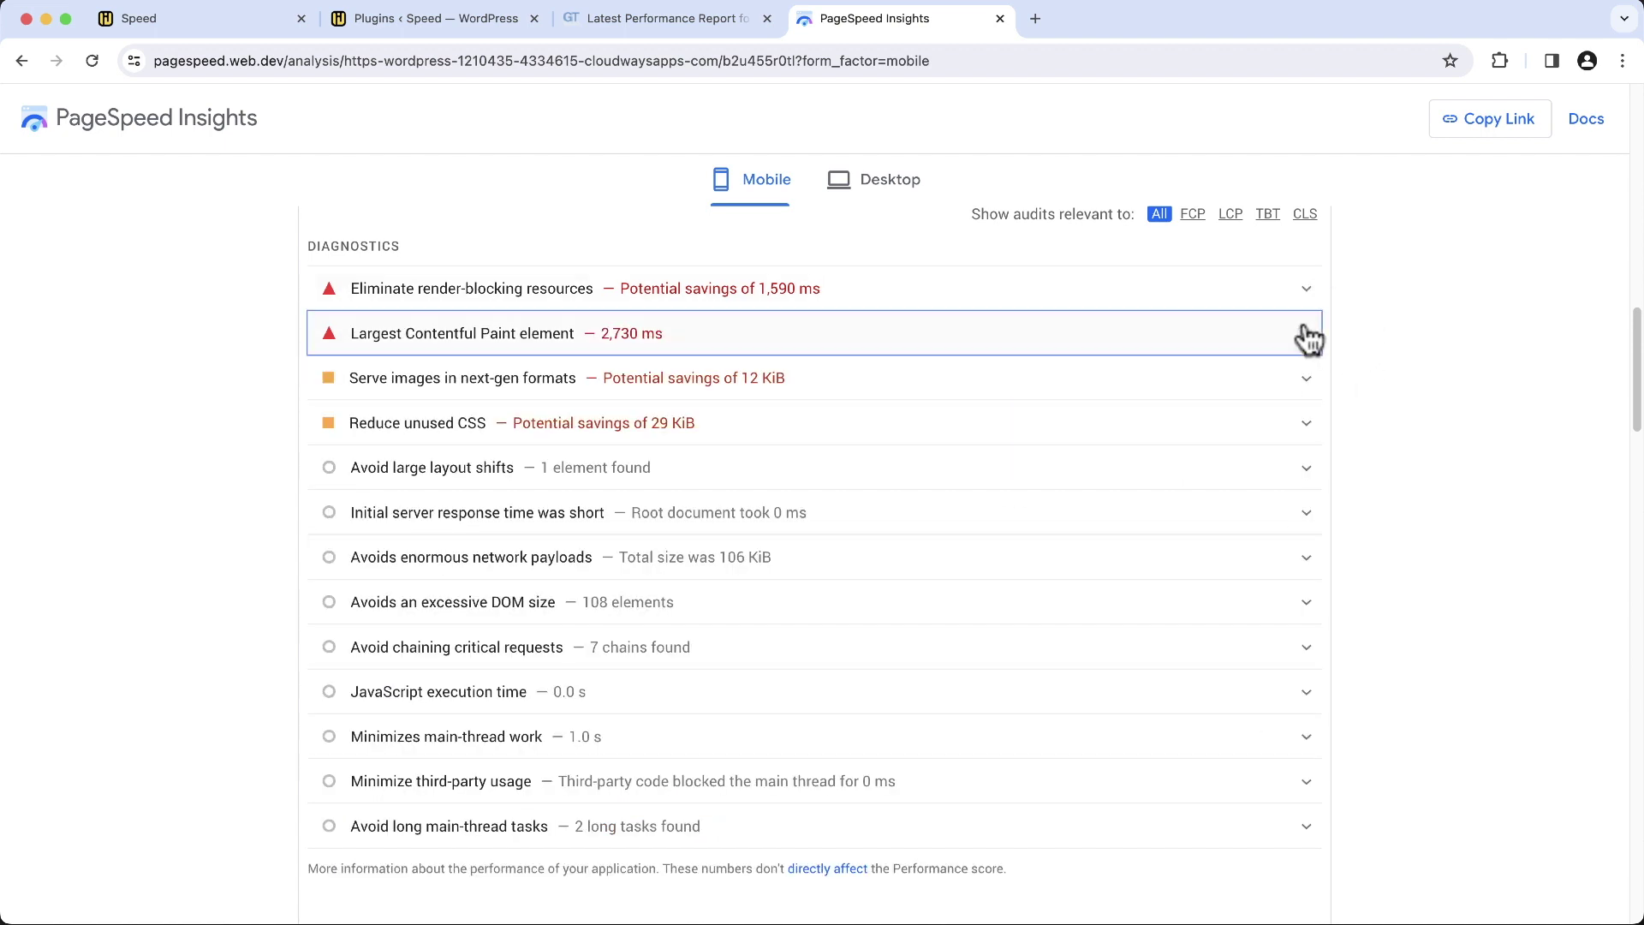
{"action": "left_click", "coordinate": [468, 527]}
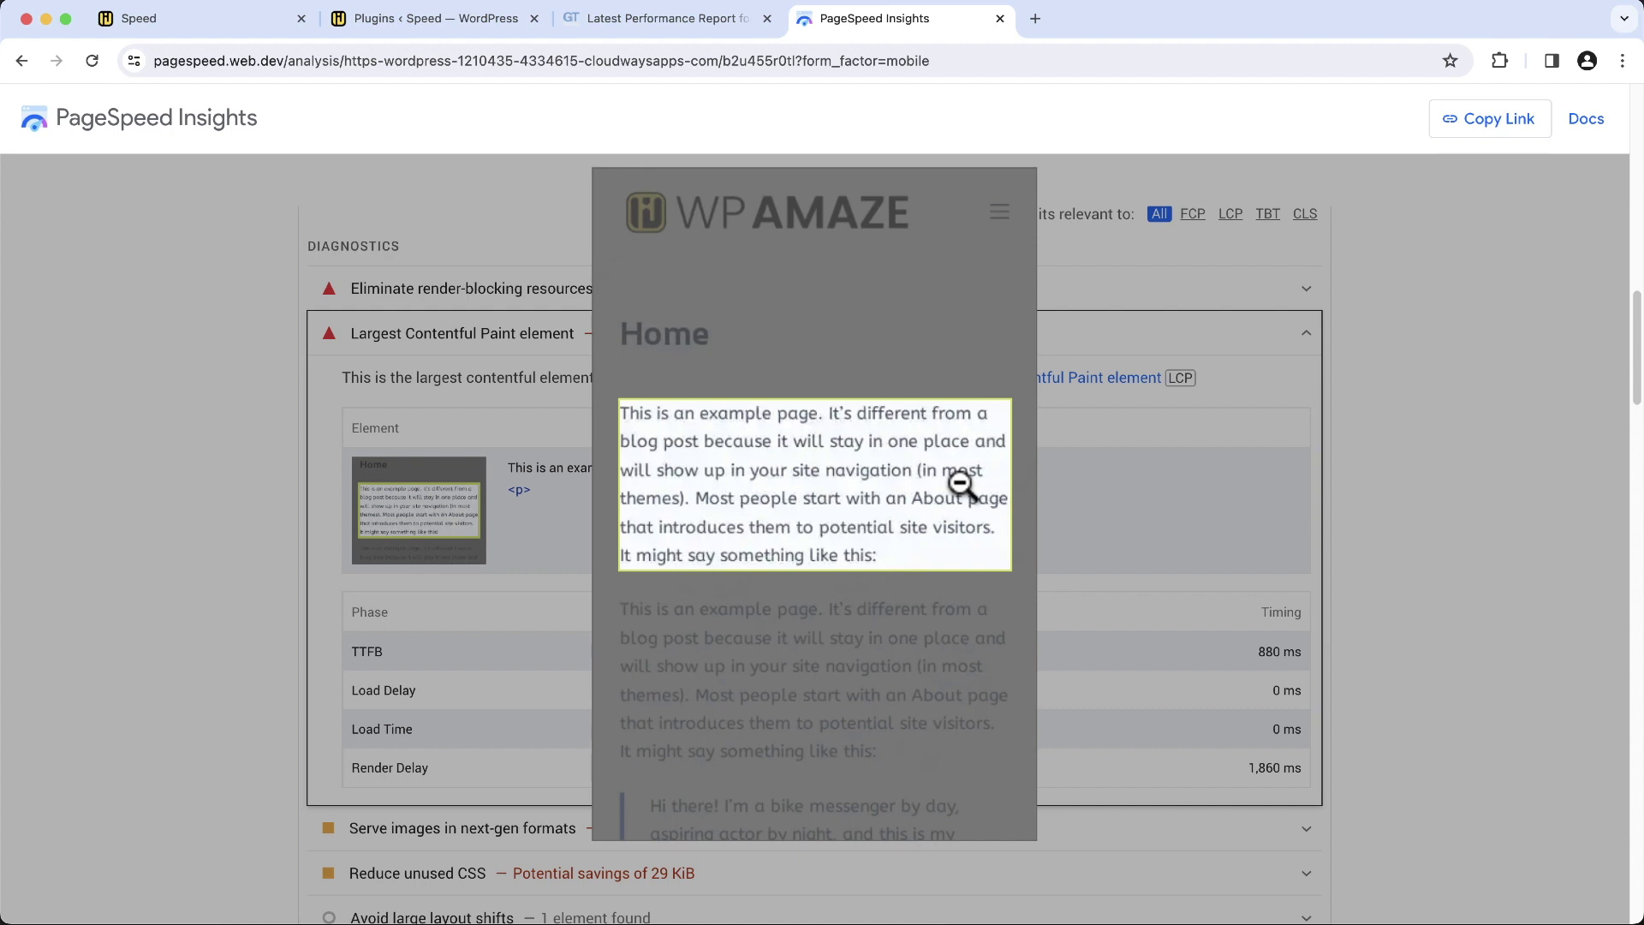
{"action": "left_click", "coordinate": [1370, 476]}
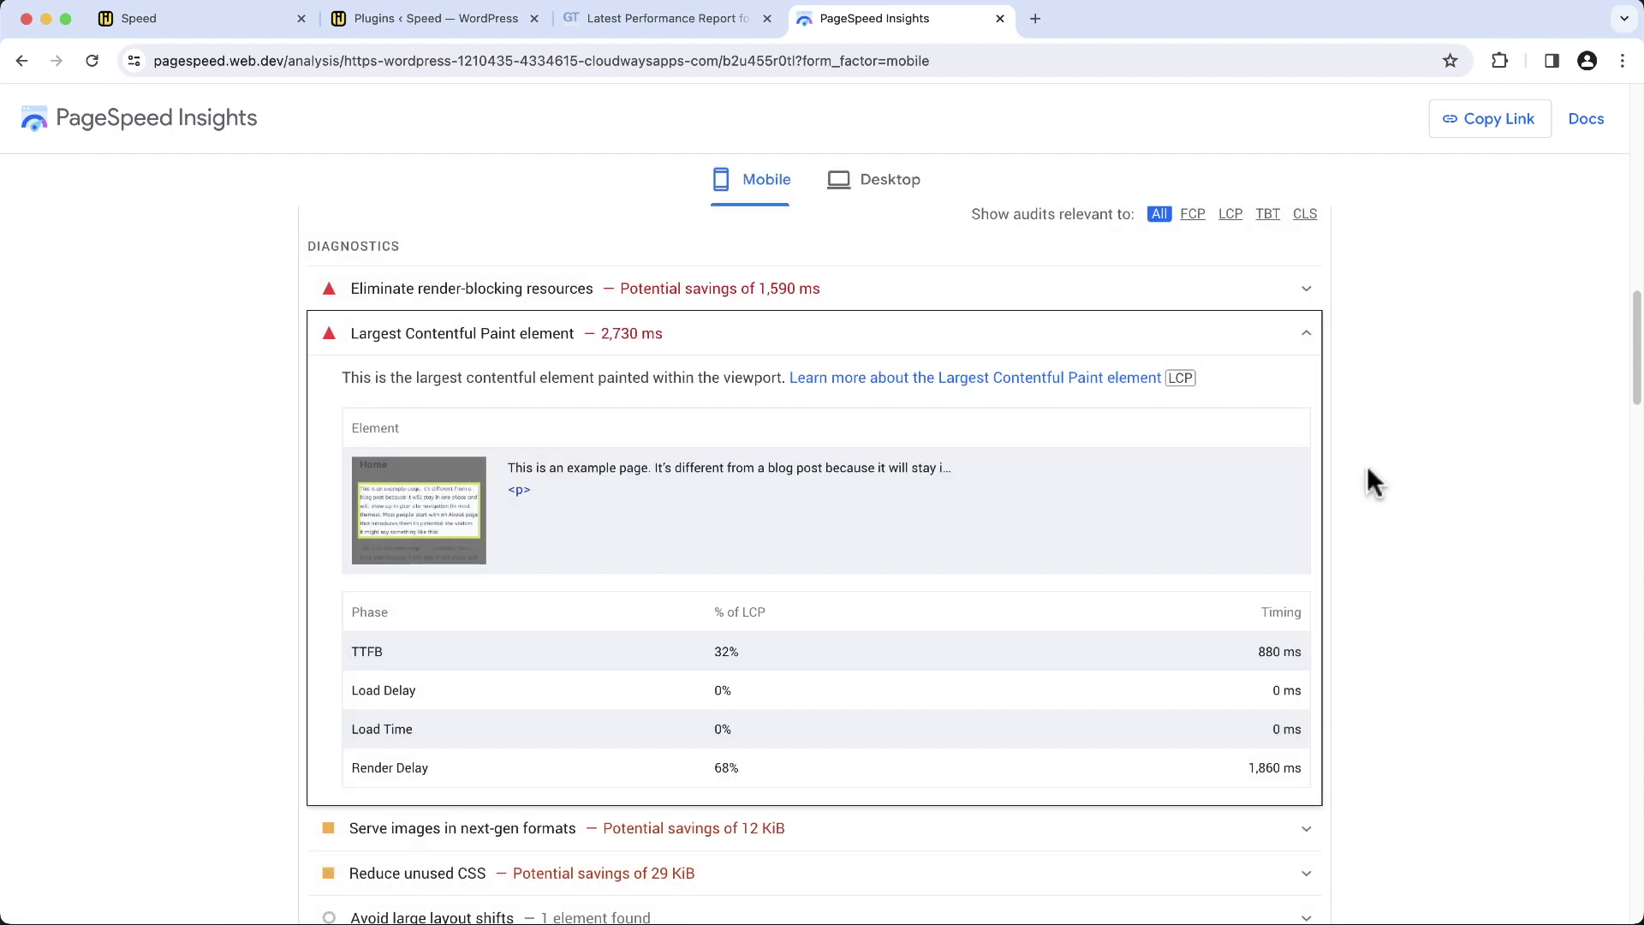
{"action": "left_click", "coordinate": [1307, 346]}
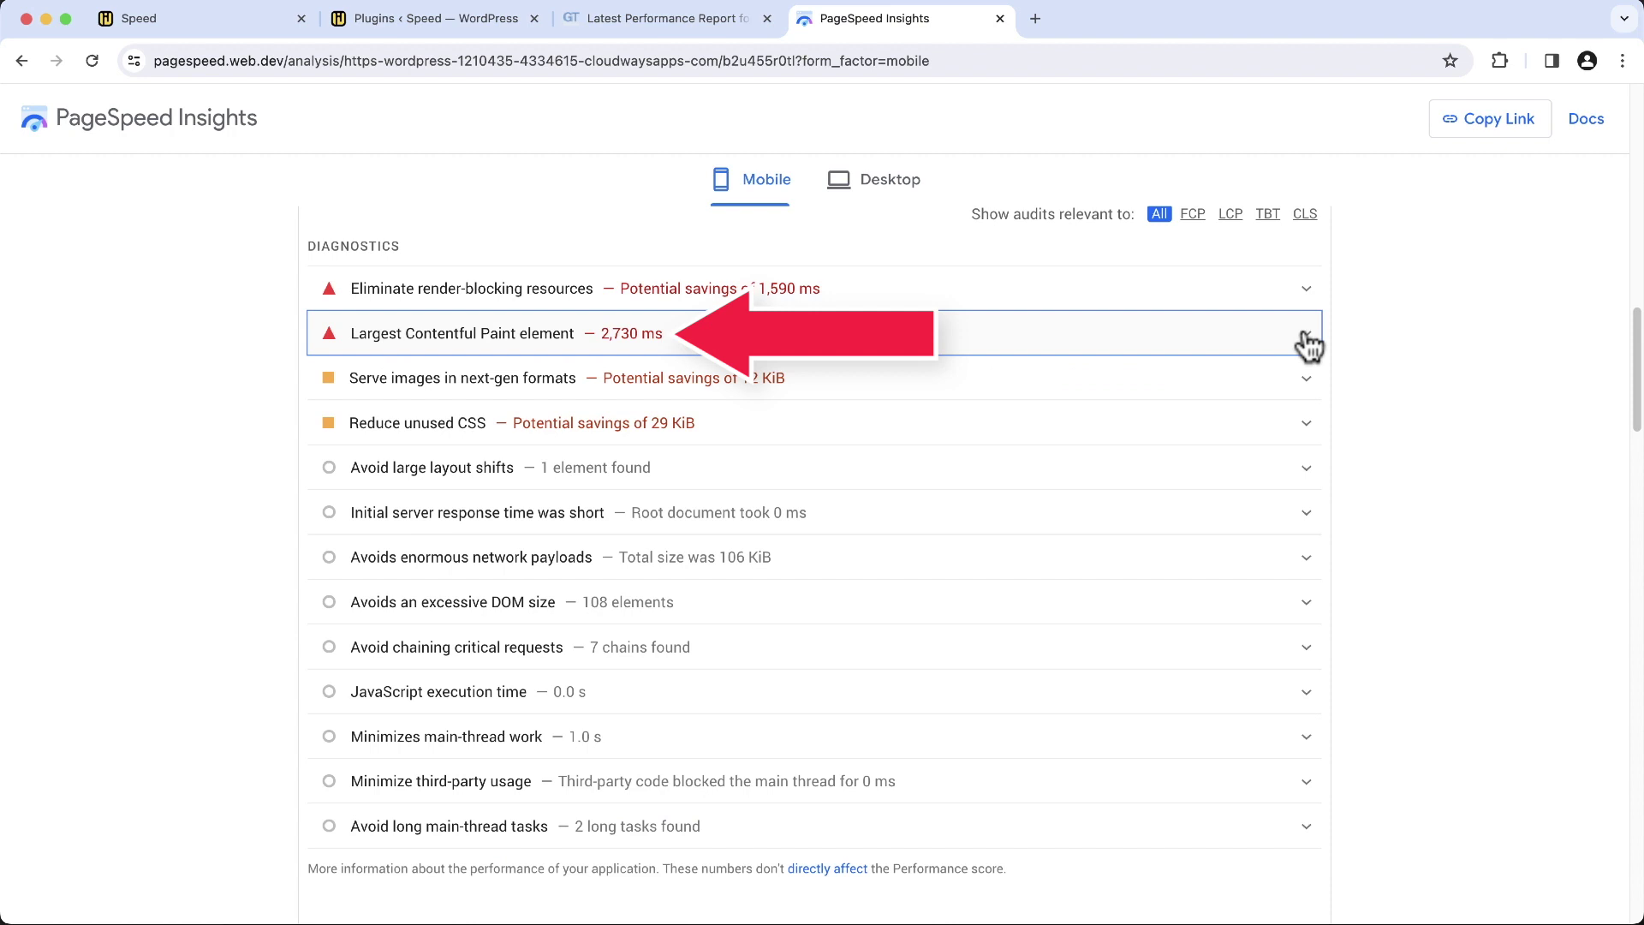
Expand 'Avoid chaining critical requests' to see the fonts.googleapis.com and fonts.gstatic.com chains
{"action": "scroll", "coordinate": [1409, 419], "scroll_direction": "down", "scroll_amount": 3}
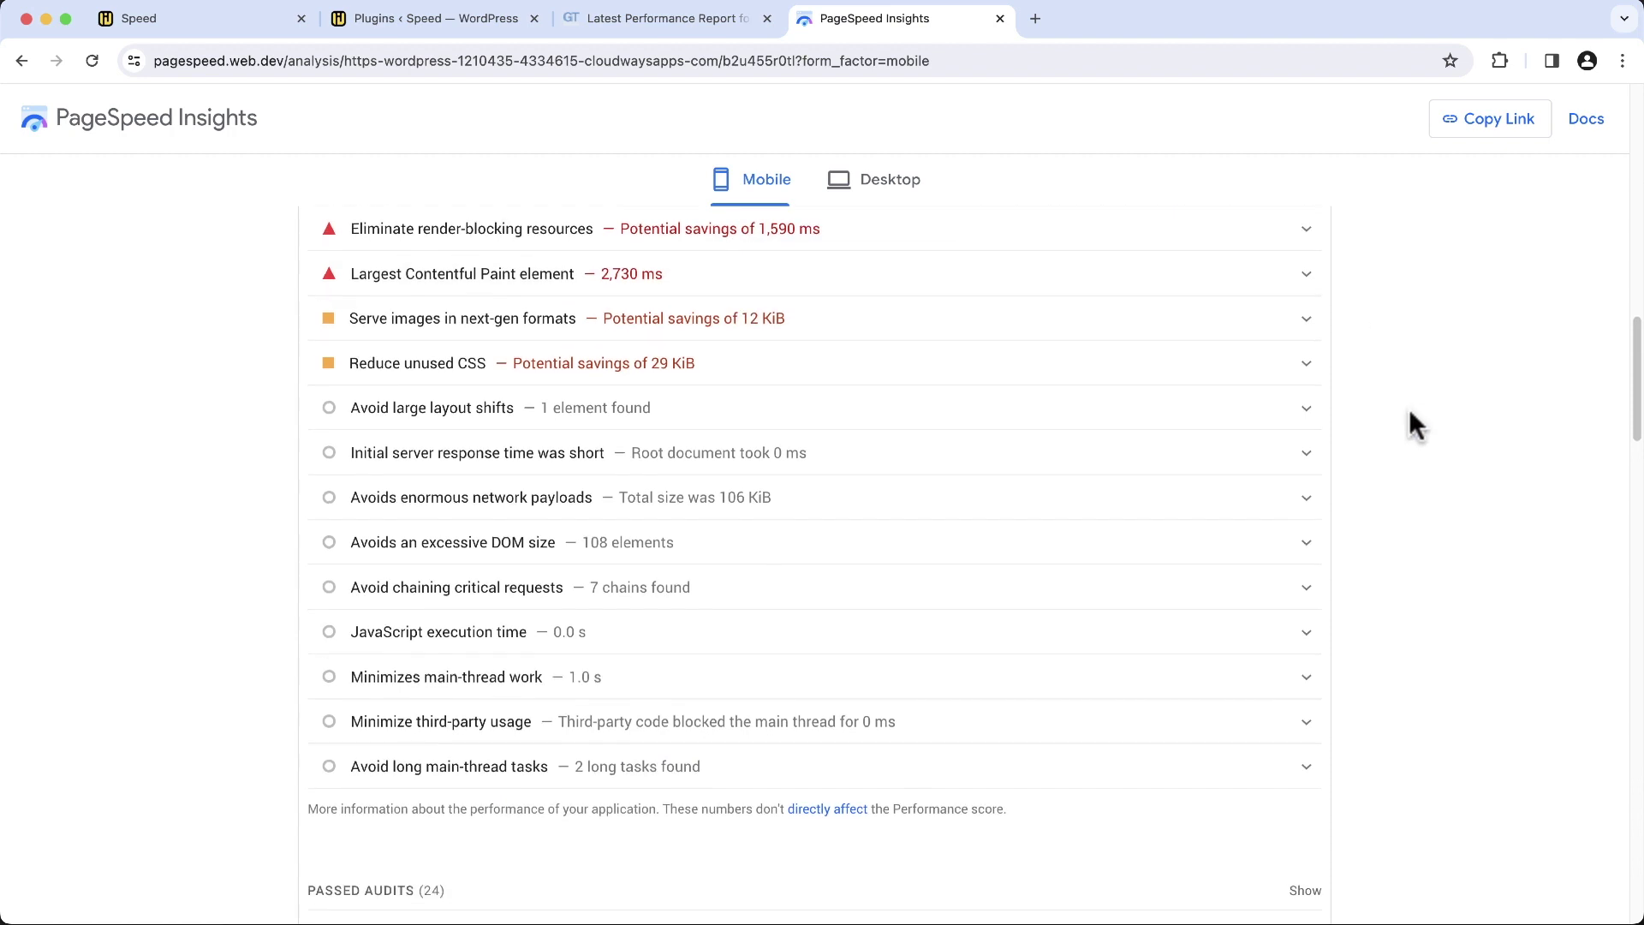
{"action": "left_click", "coordinate": [1307, 514]}
{"action": "scroll", "coordinate": [1307, 517], "scroll_direction": "down", "scroll_amount": 3}
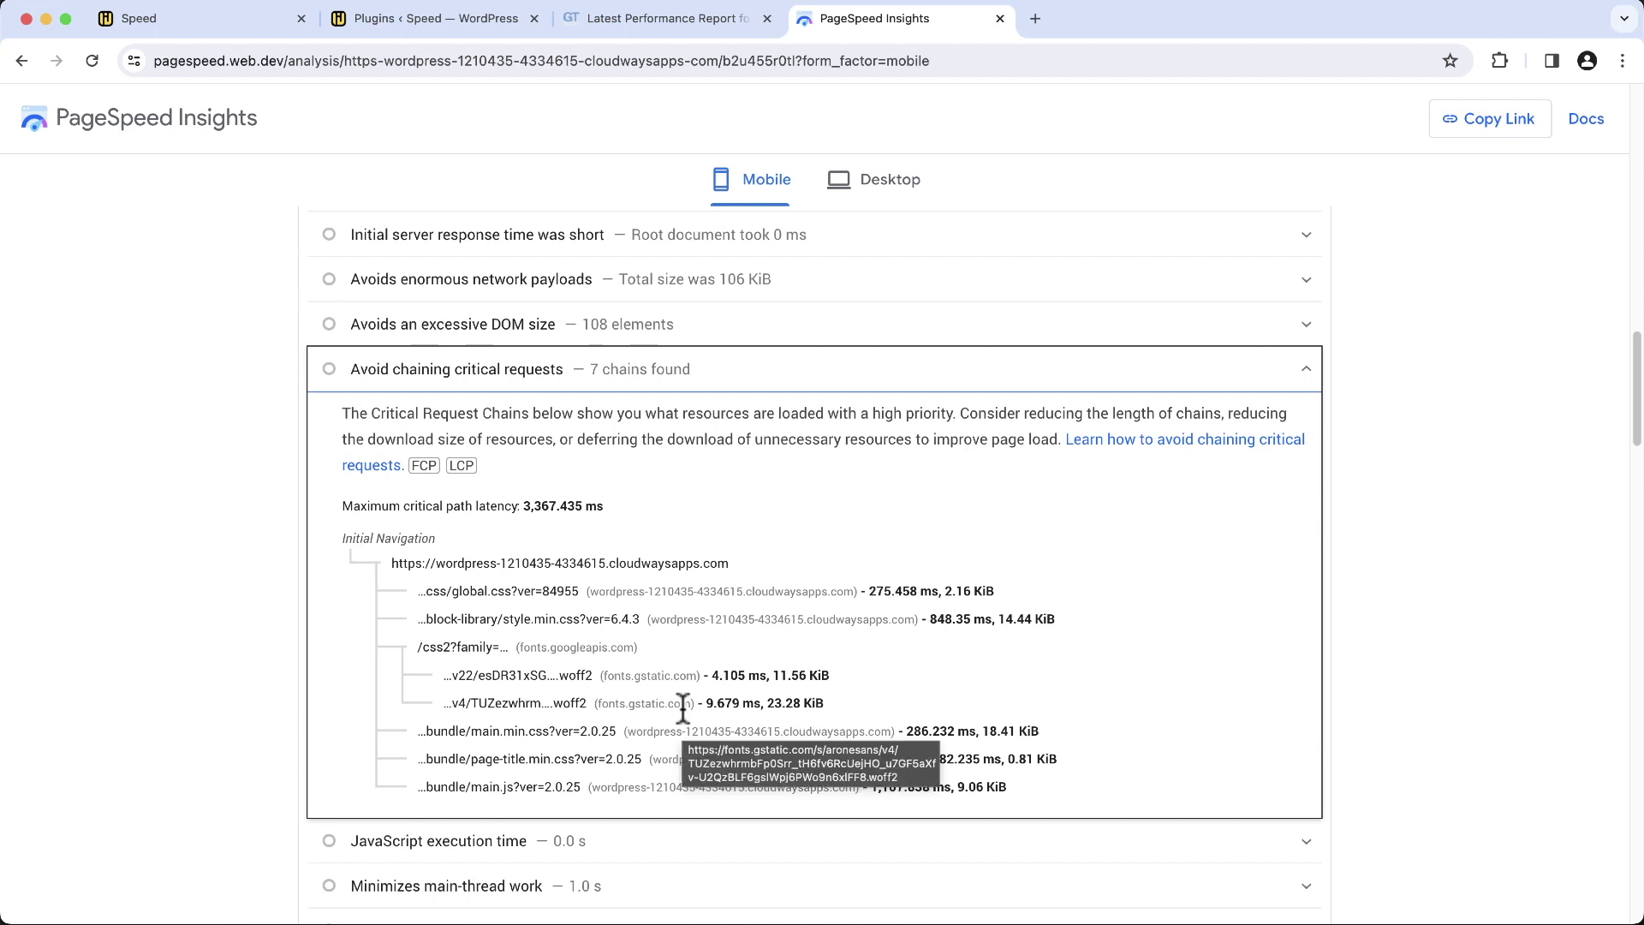
{"action": "key", "text": "super+2"}
Search Add New Plugin for 'omgf', then install and activate the OMGF plugin
{"action": "mouse_move", "coordinate": [107, 525]}
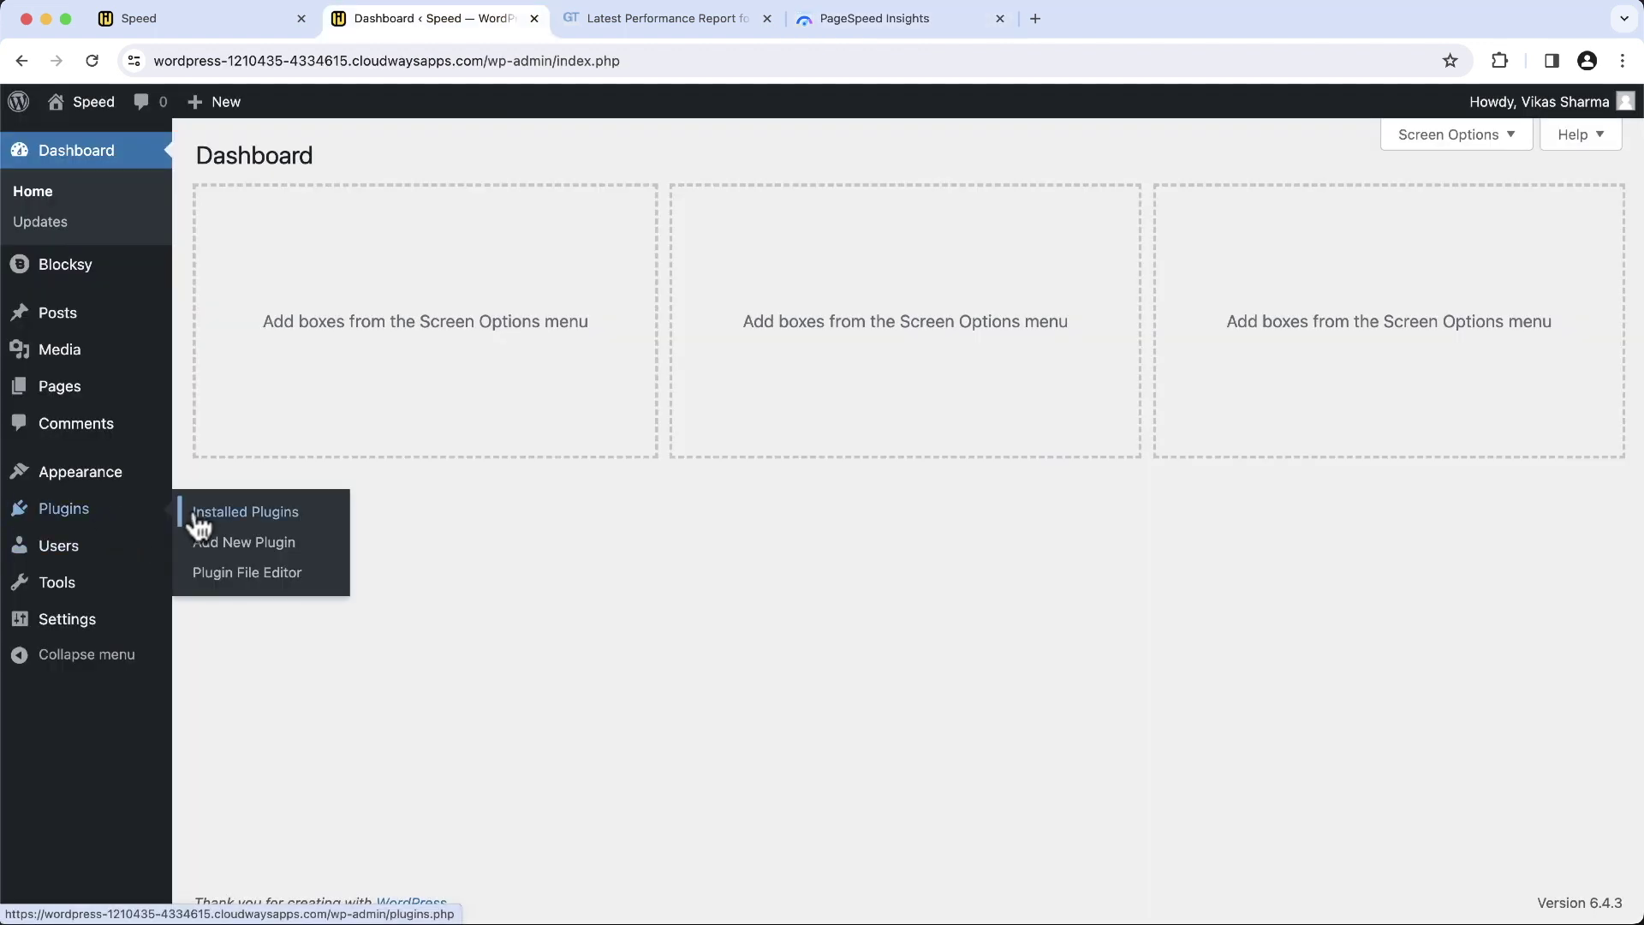
{"action": "left_click", "coordinate": [233, 552]}
{"action": "left_click", "coordinate": [1409, 219]}
{"action": "type", "text": "o"}
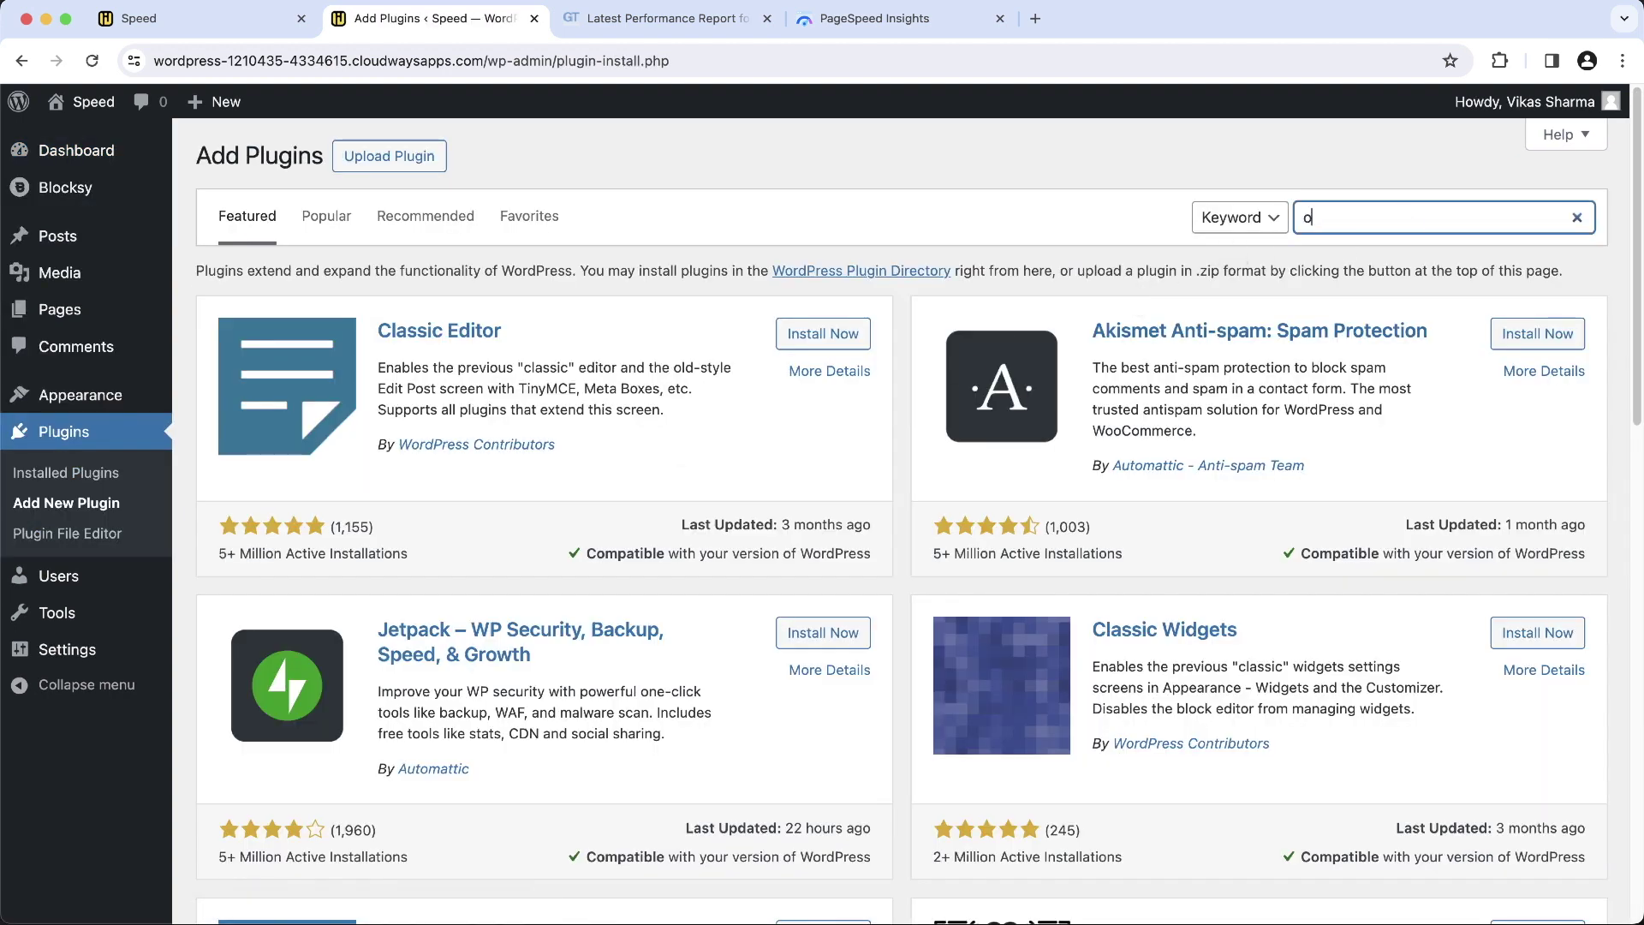
{"action": "type", "text": "mgf"}
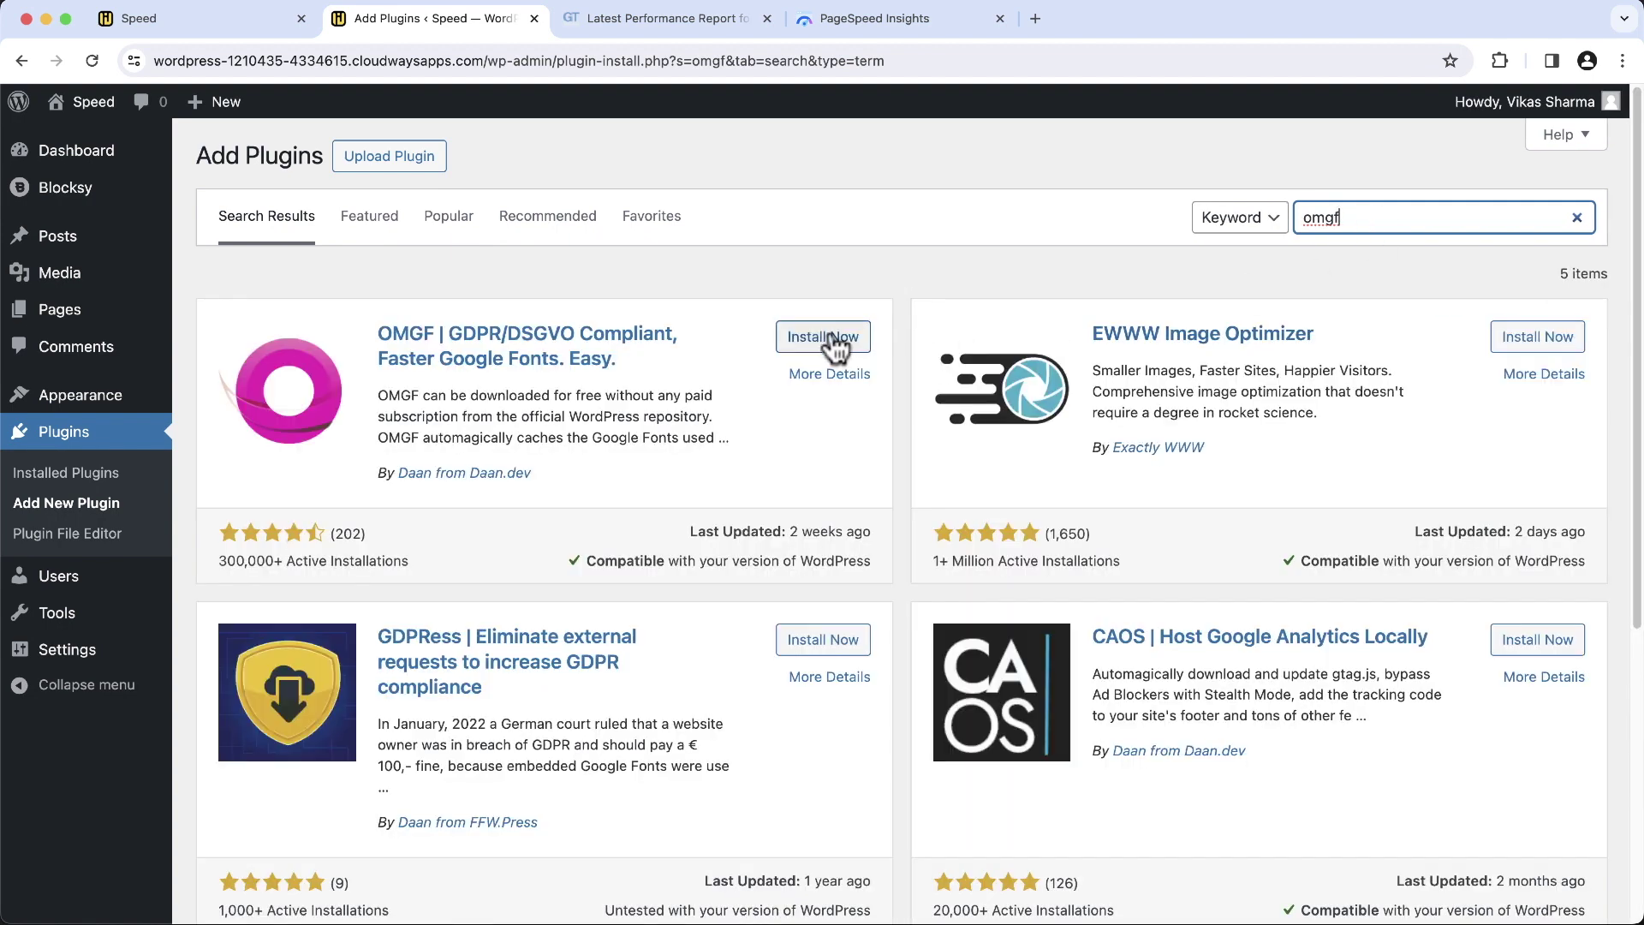
{"action": "left_click", "coordinate": [824, 338]}
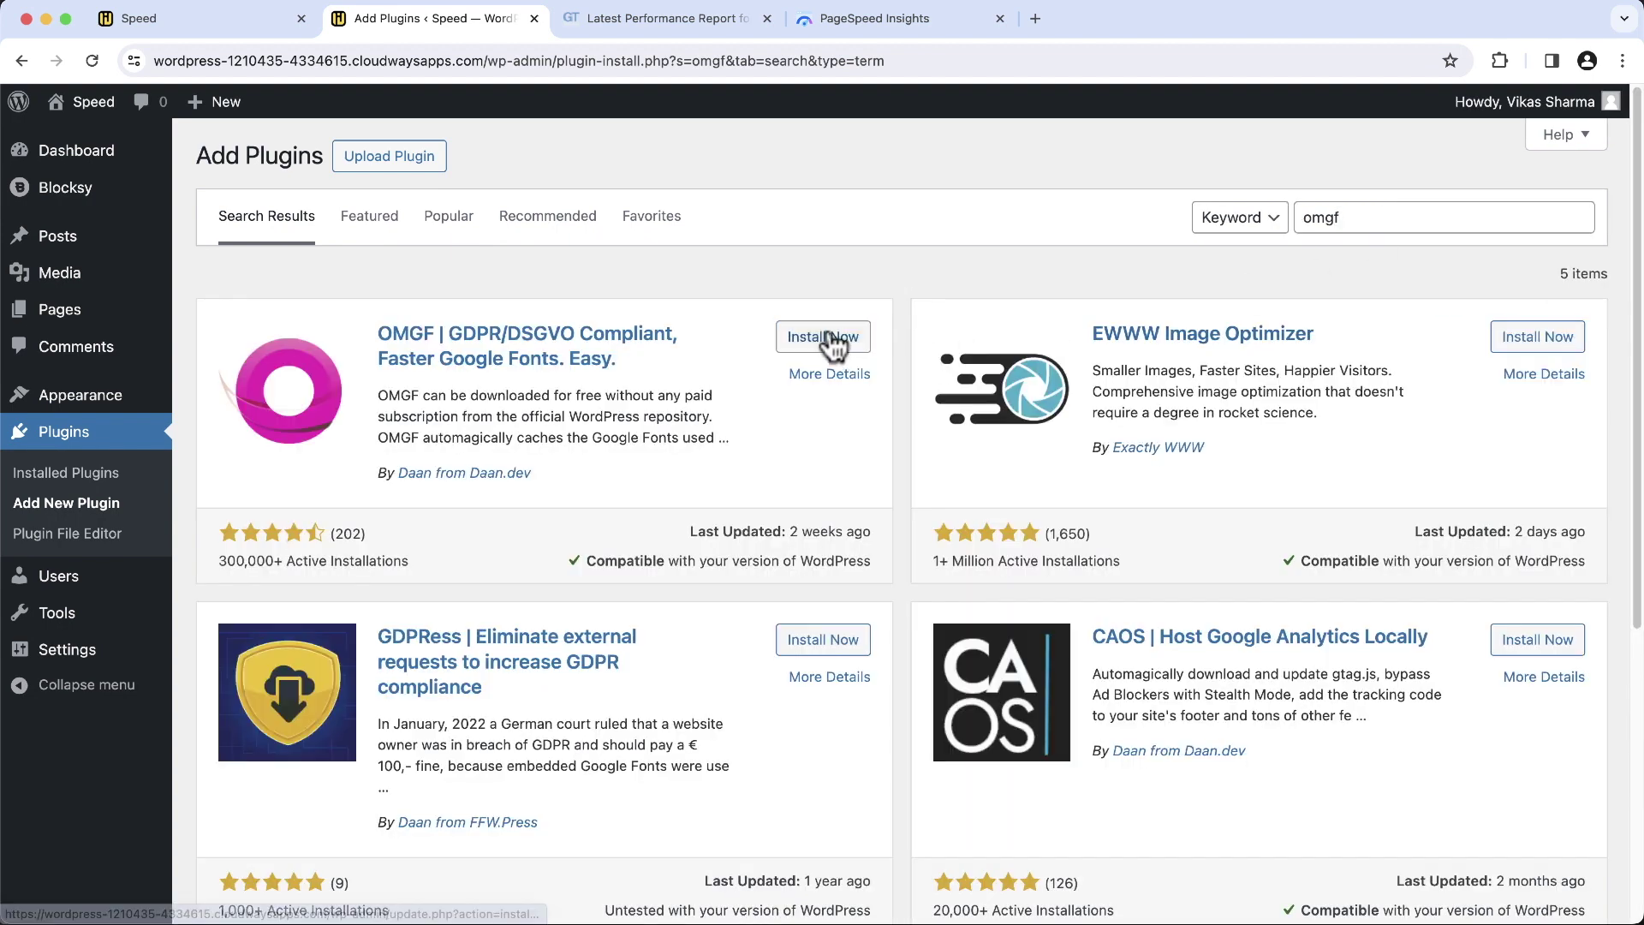
{"action": "left_click", "coordinate": [824, 337]}
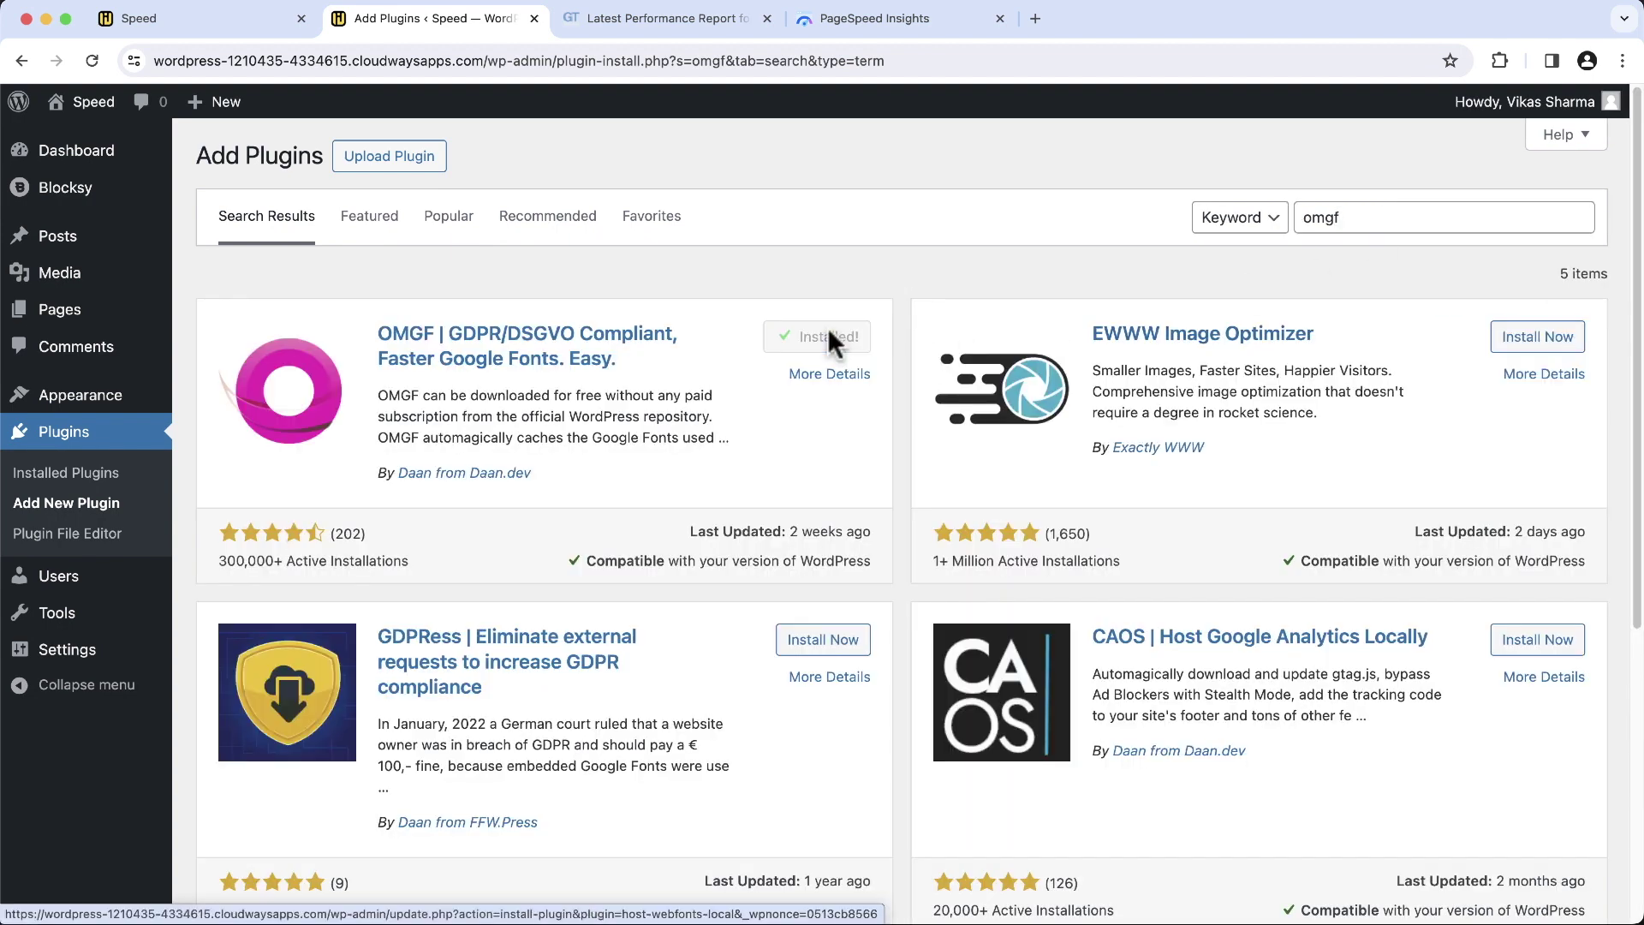
{"action": "left_click", "coordinate": [831, 337]}
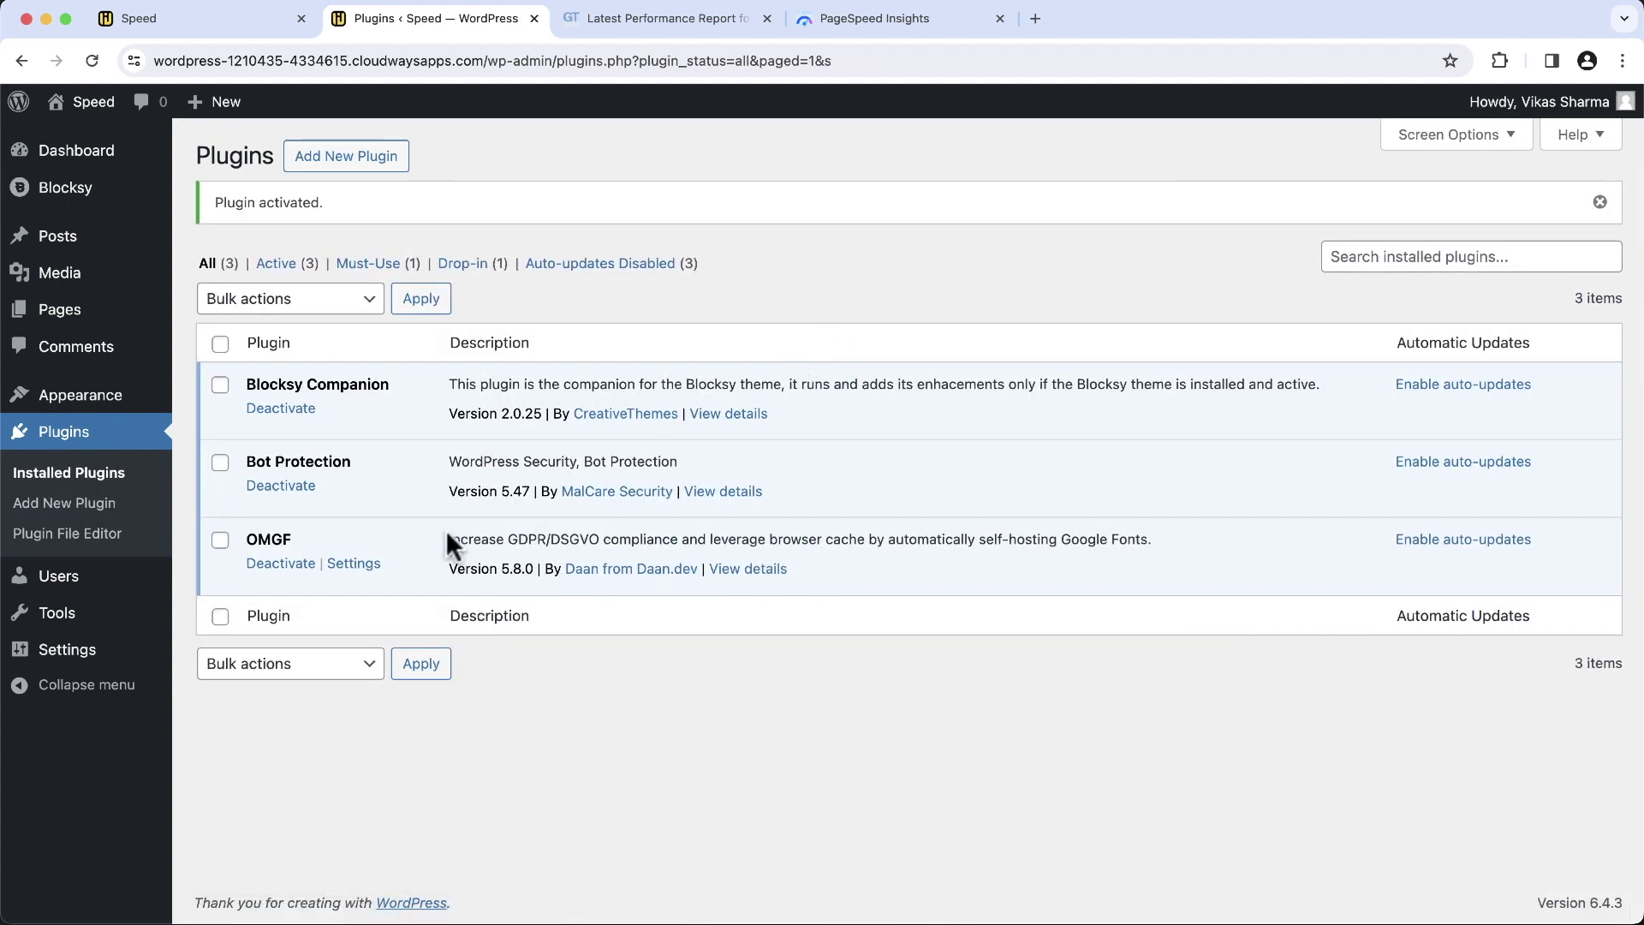
In OMGF's settings, keep Font-Display Option at Swap (recommended) and run Save & Optimize
{"action": "left_click", "coordinate": [355, 565]}
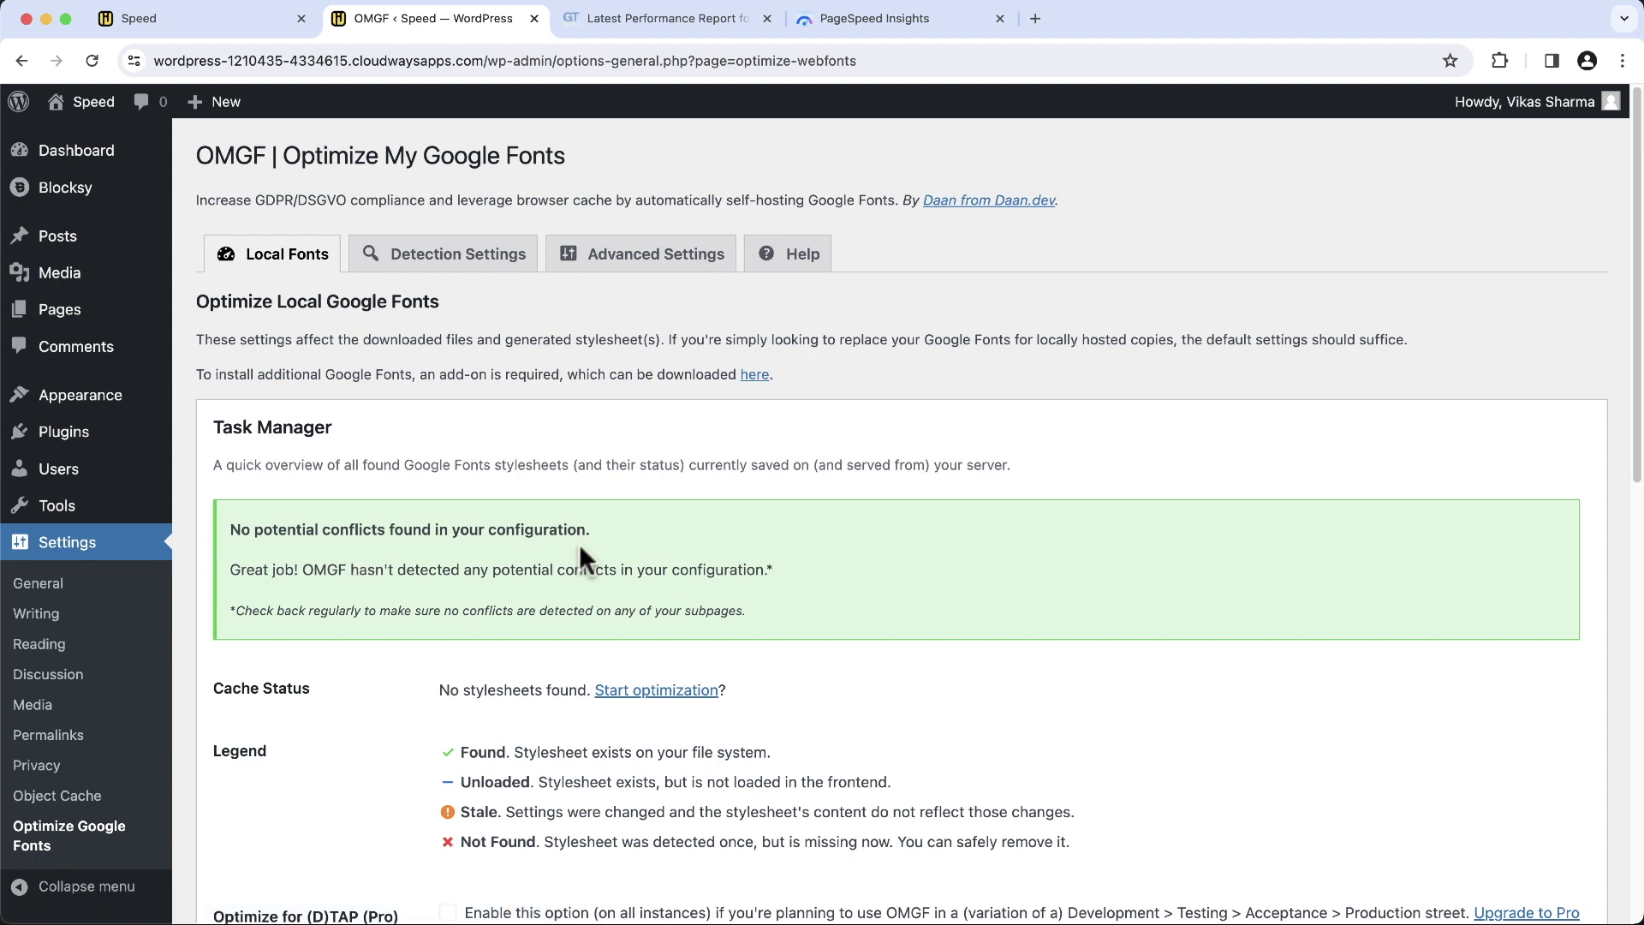
{"action": "scroll", "coordinate": [1048, 591], "scroll_direction": "down", "scroll_amount": 5}
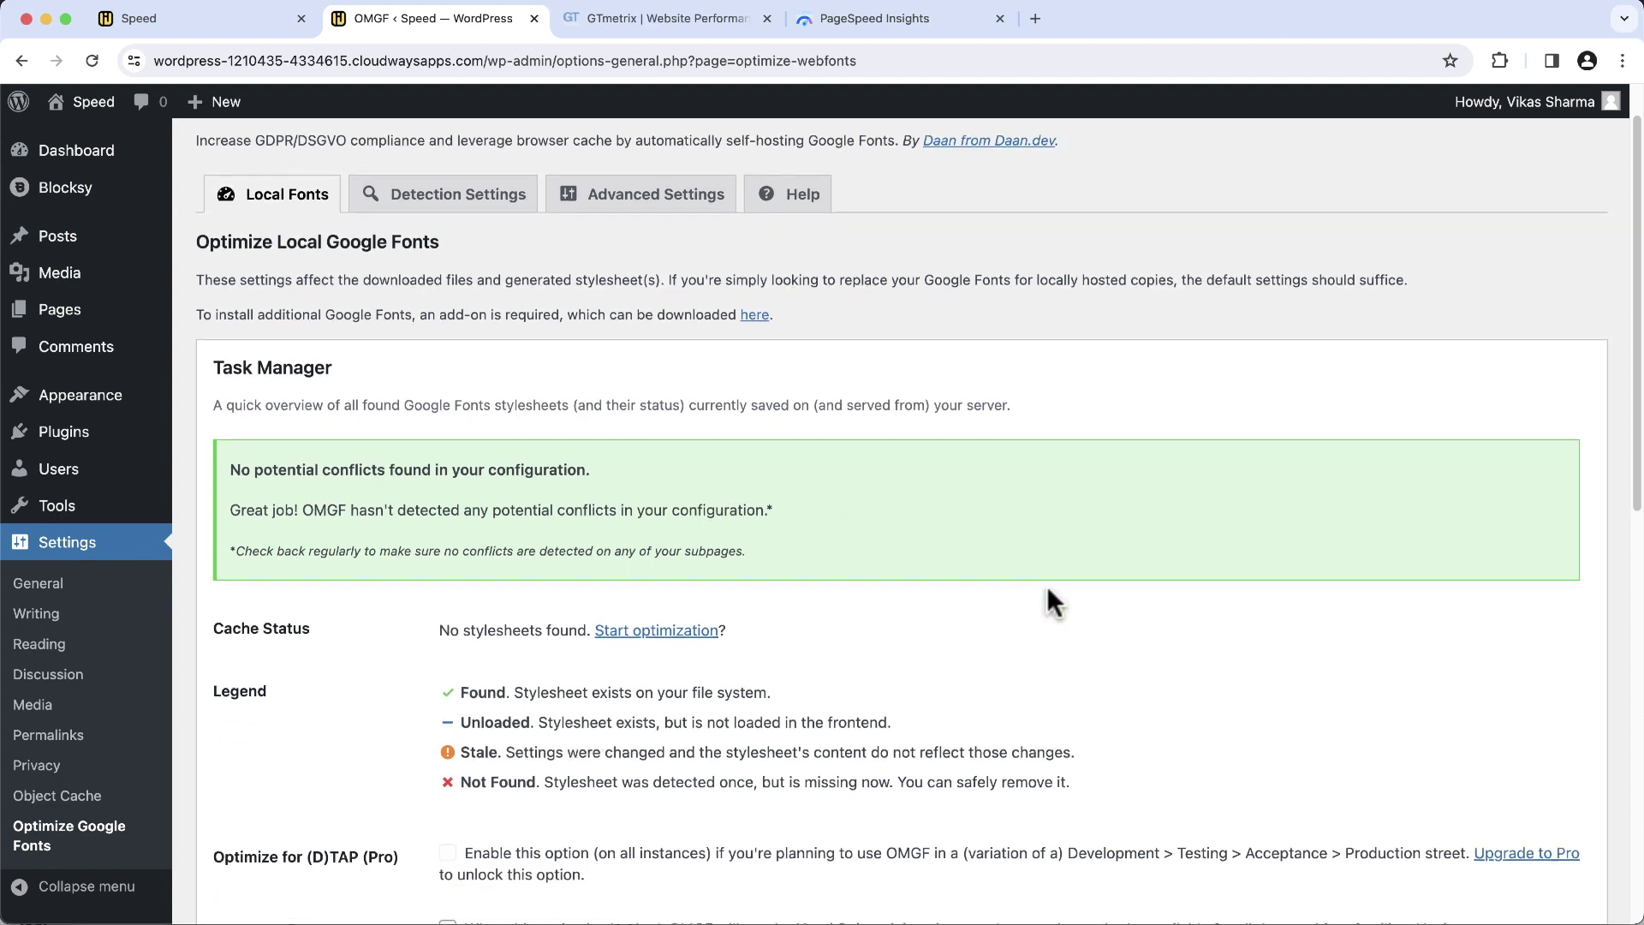
{"action": "scroll", "coordinate": [1048, 591], "scroll_direction": "down", "scroll_amount": 5}
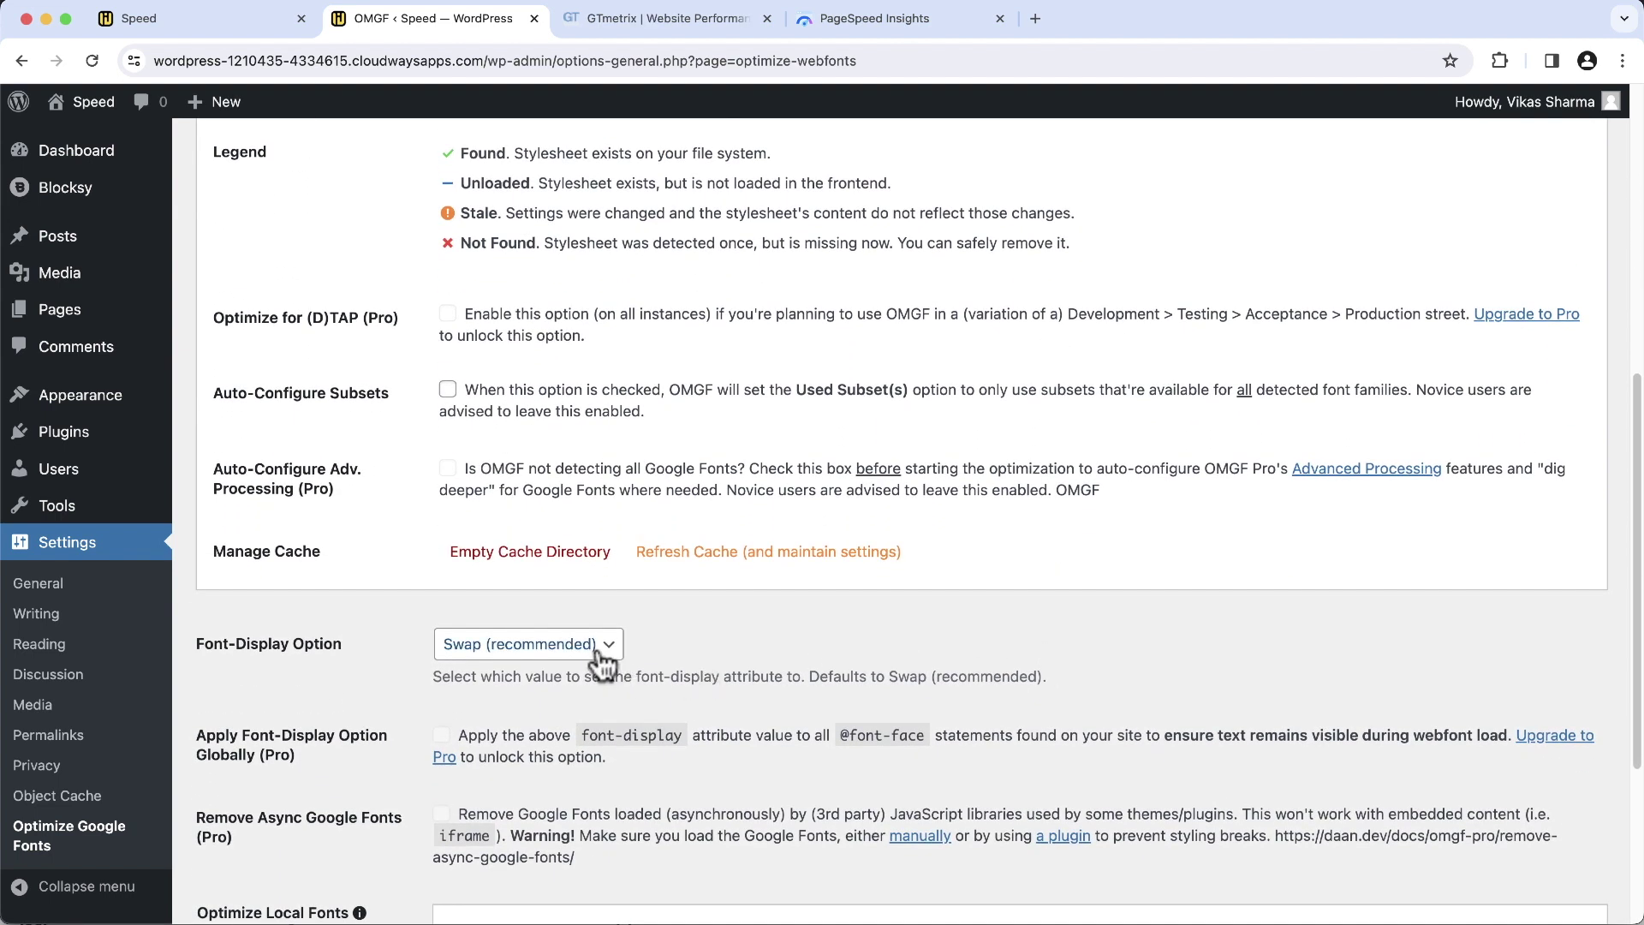
{"action": "left_click", "coordinate": [604, 664]}
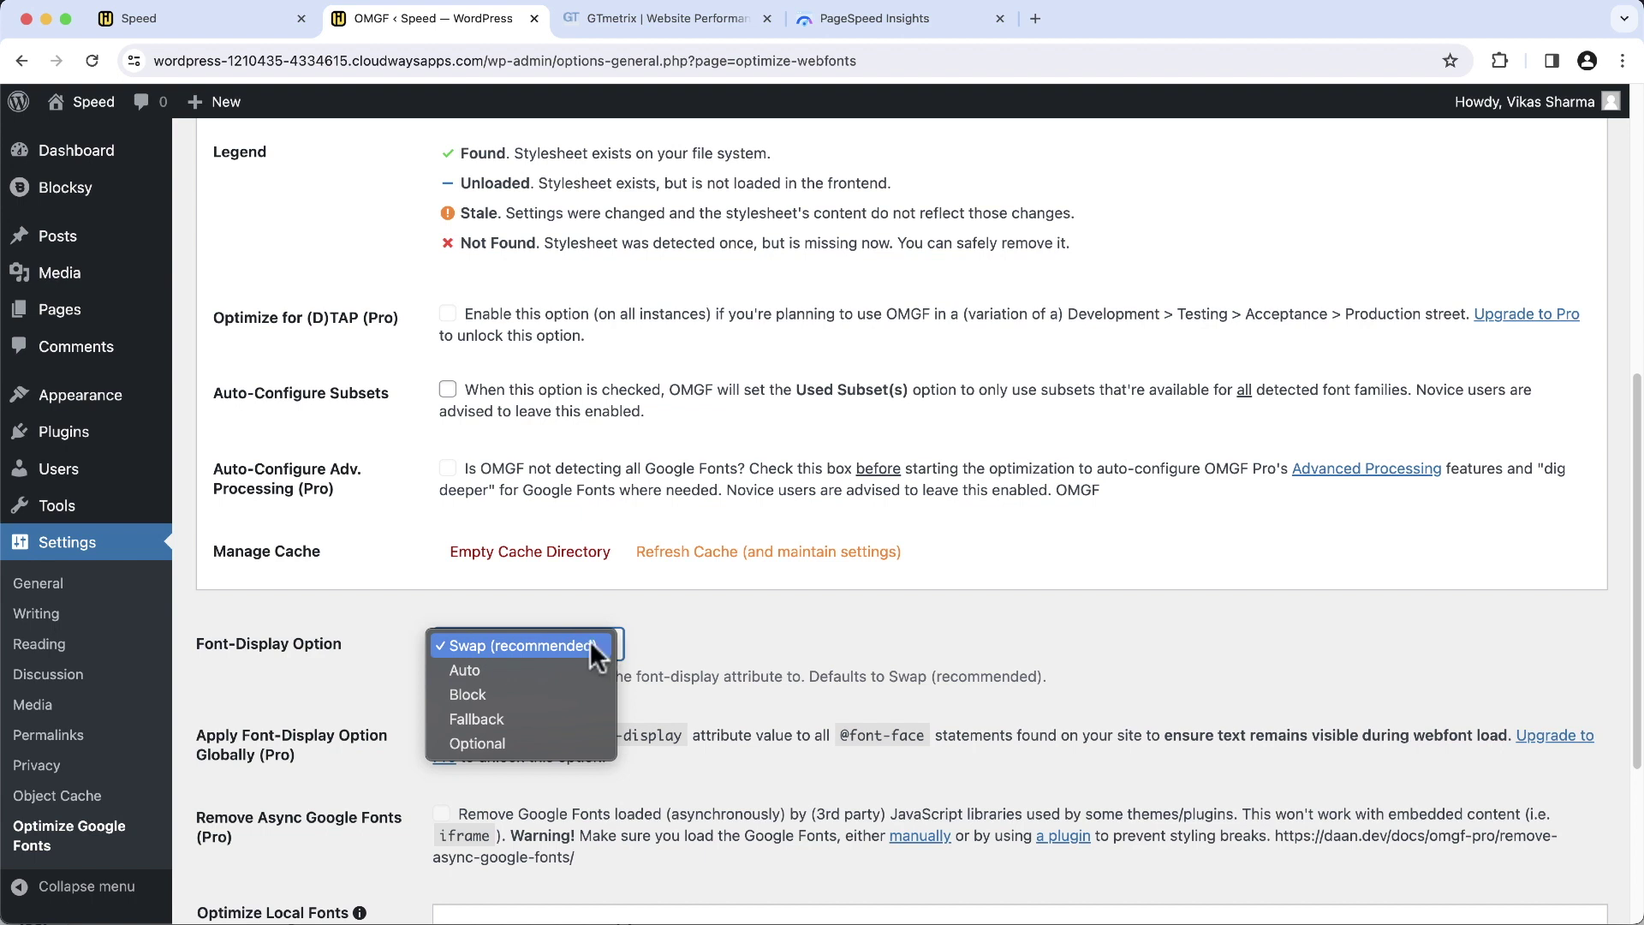
{"action": "left_click", "coordinate": [590, 644]}
{"action": "scroll", "coordinate": [686, 644], "scroll_direction": "down", "scroll_amount": 1}
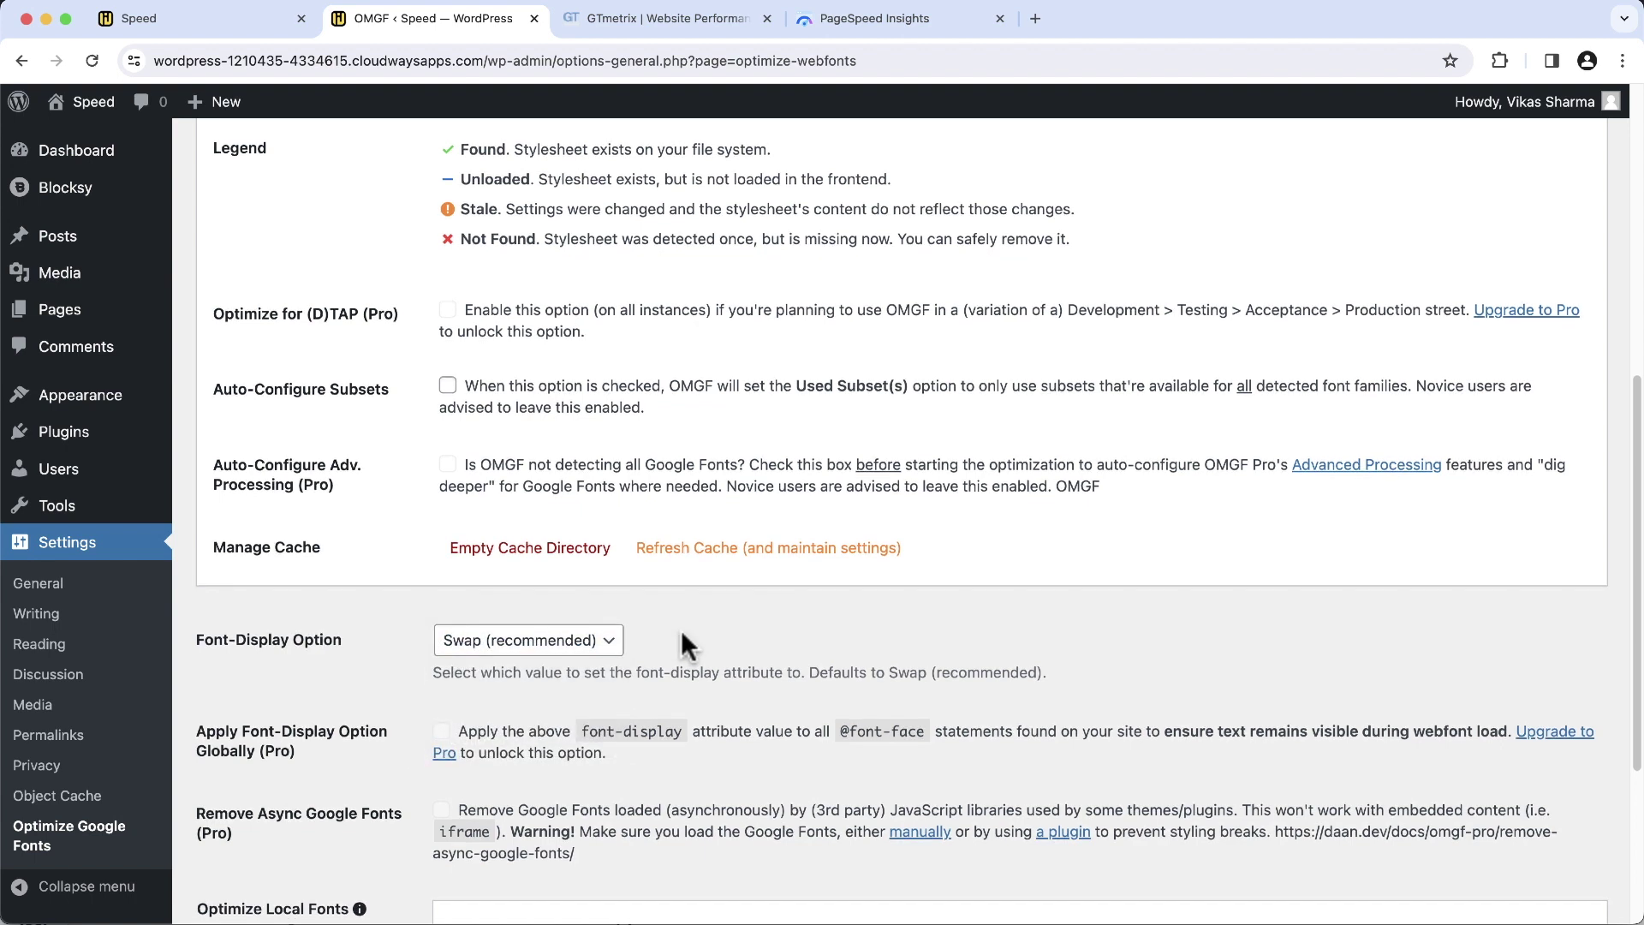
{"action": "scroll", "coordinate": [683, 634], "scroll_direction": "down", "scroll_amount": 4}
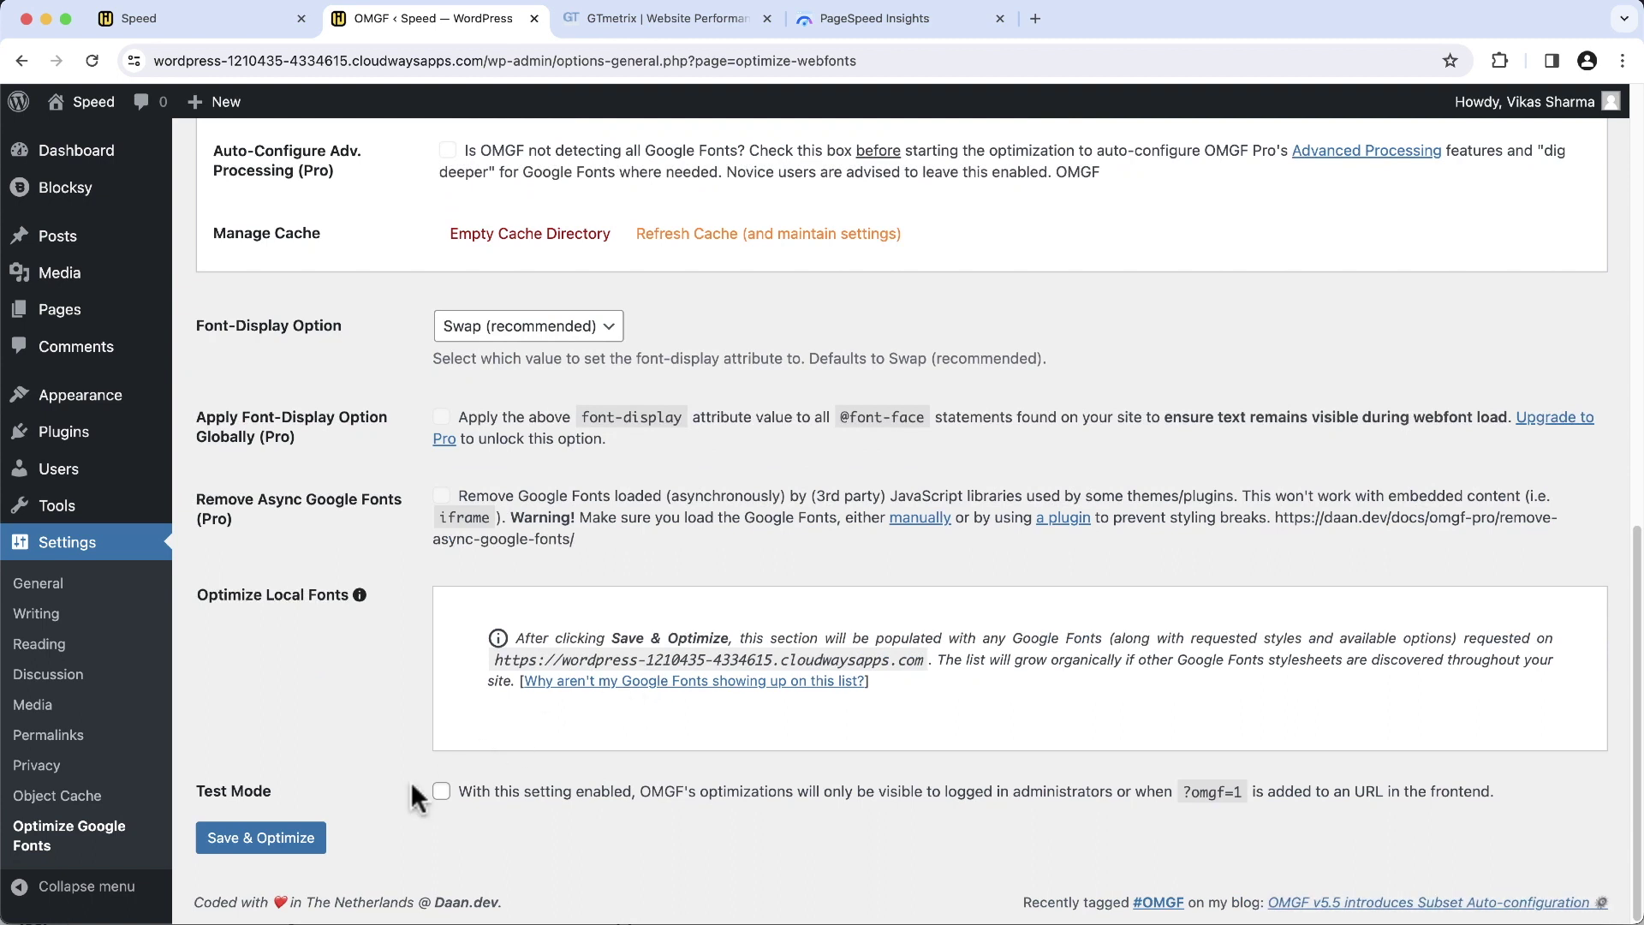
{"action": "left_click", "coordinate": [317, 843]}
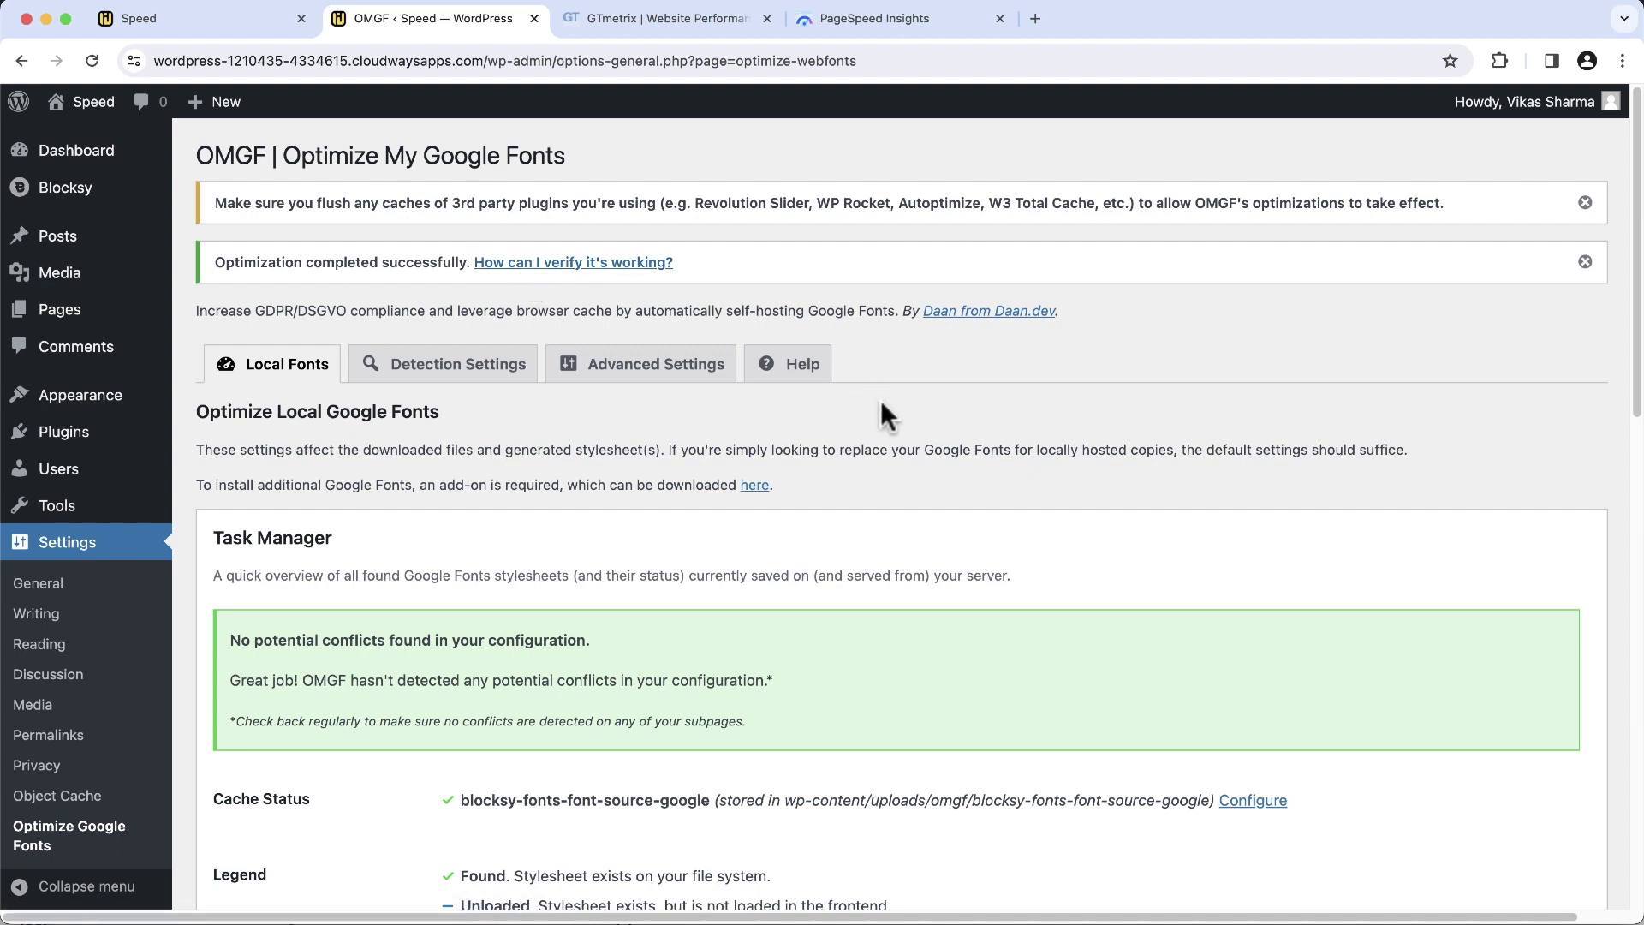
Scroll to Optimize Local Fonts to see the detected ABeeZee 400 and AR One Sans 700
{"action": "scroll", "coordinate": [881, 401], "scroll_direction": "down", "scroll_amount": 1}
{"action": "scroll", "coordinate": [882, 403], "scroll_direction": "down", "scroll_amount": 13}
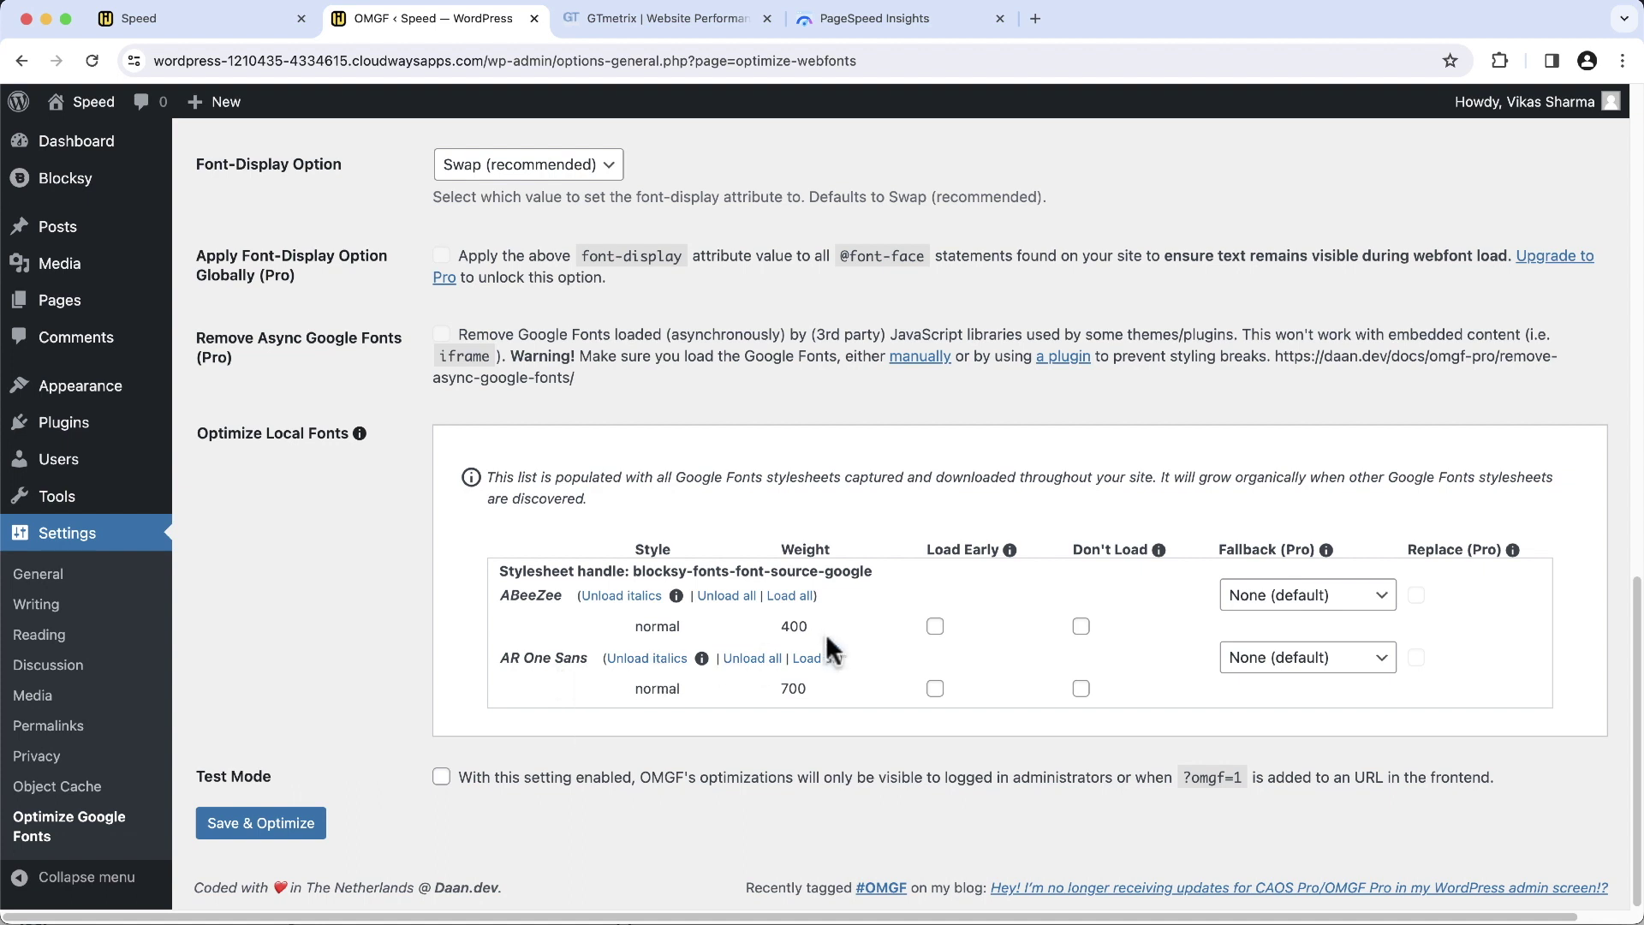
Reload the site's home page so its Google Fonts get loaded
{"action": "left_click", "coordinate": [138, 18]}
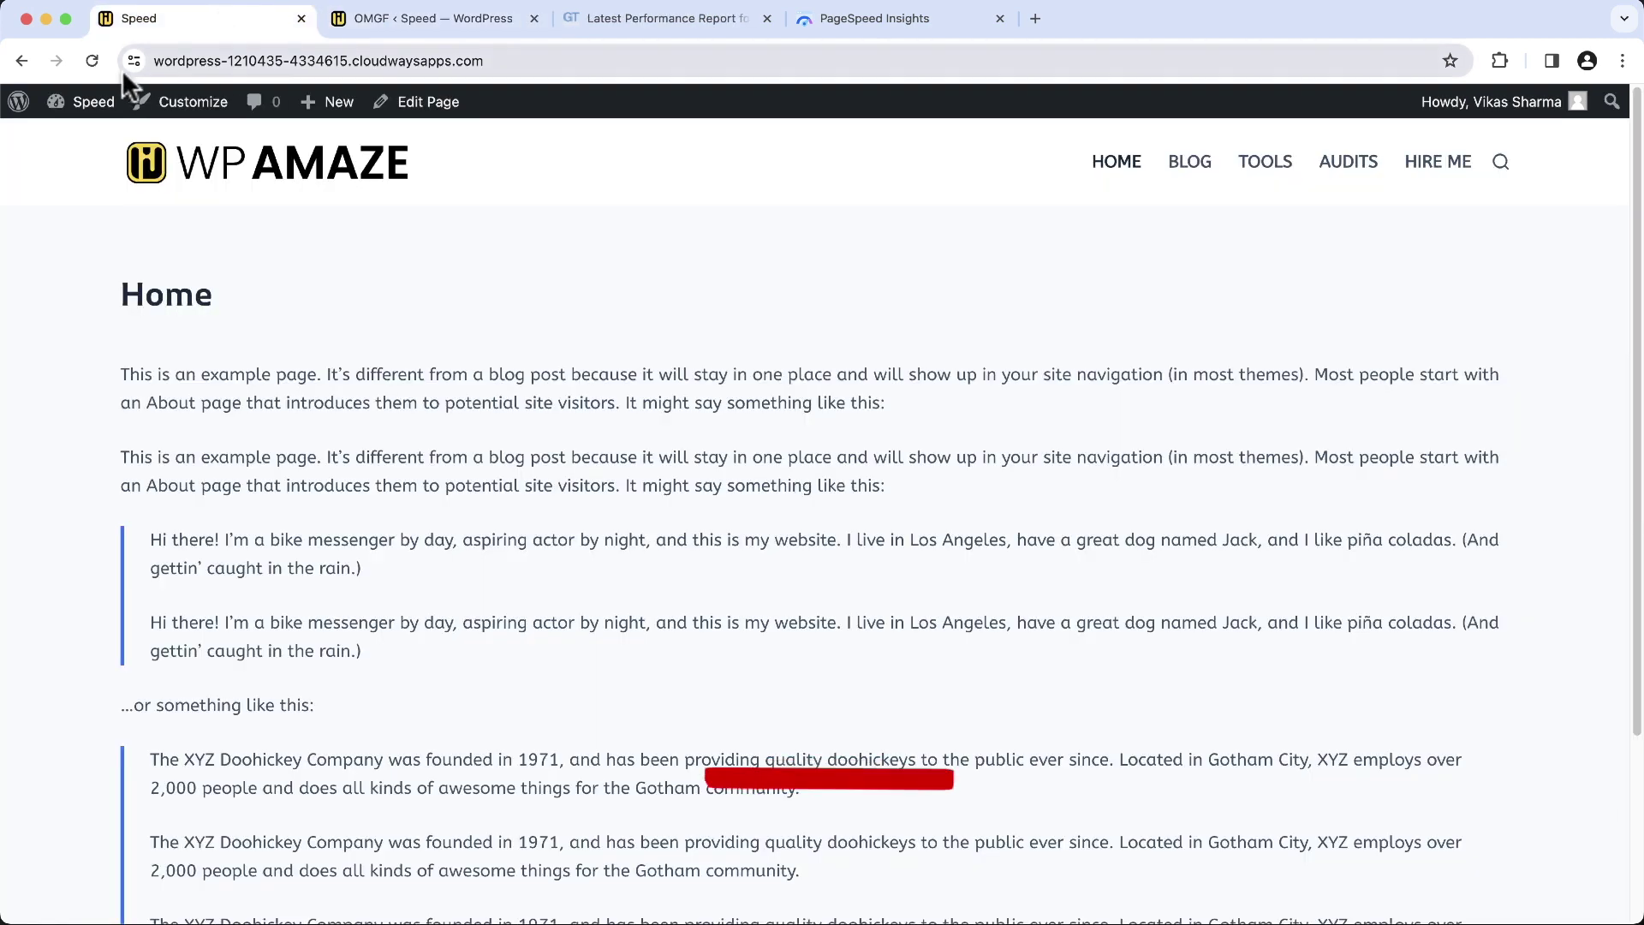
{"action": "left_click", "coordinate": [91, 60]}
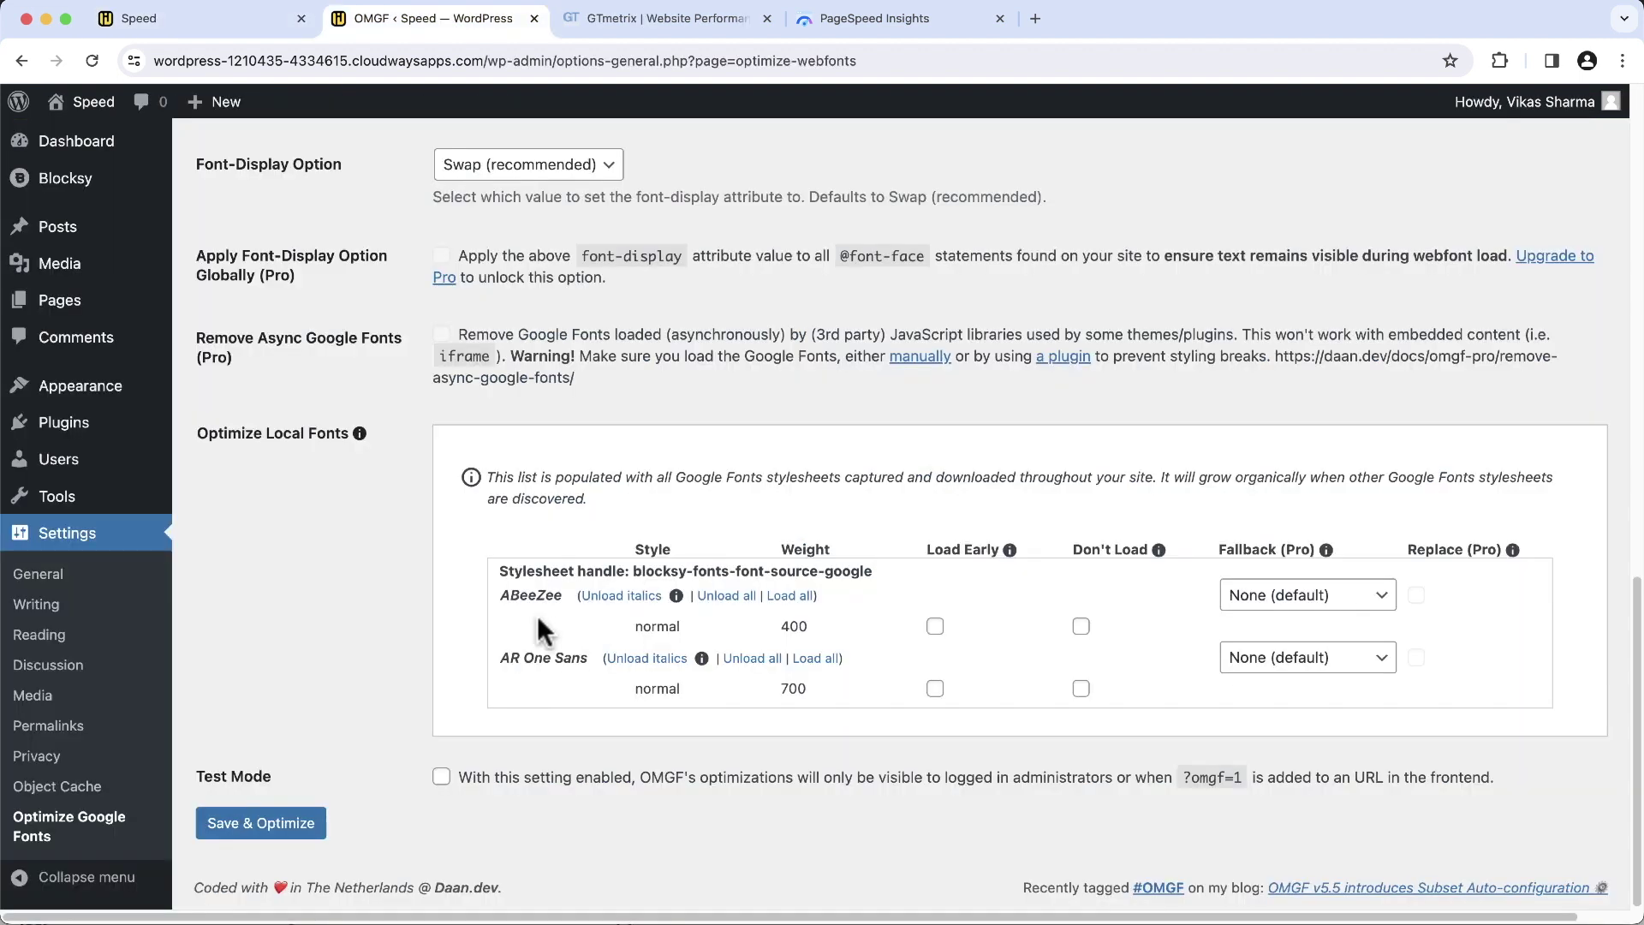
Set ABeeZee 400 to Load Early, leave AR One Sans 700 loading, and save the local font settings
{"action": "left_click", "coordinate": [935, 628]}
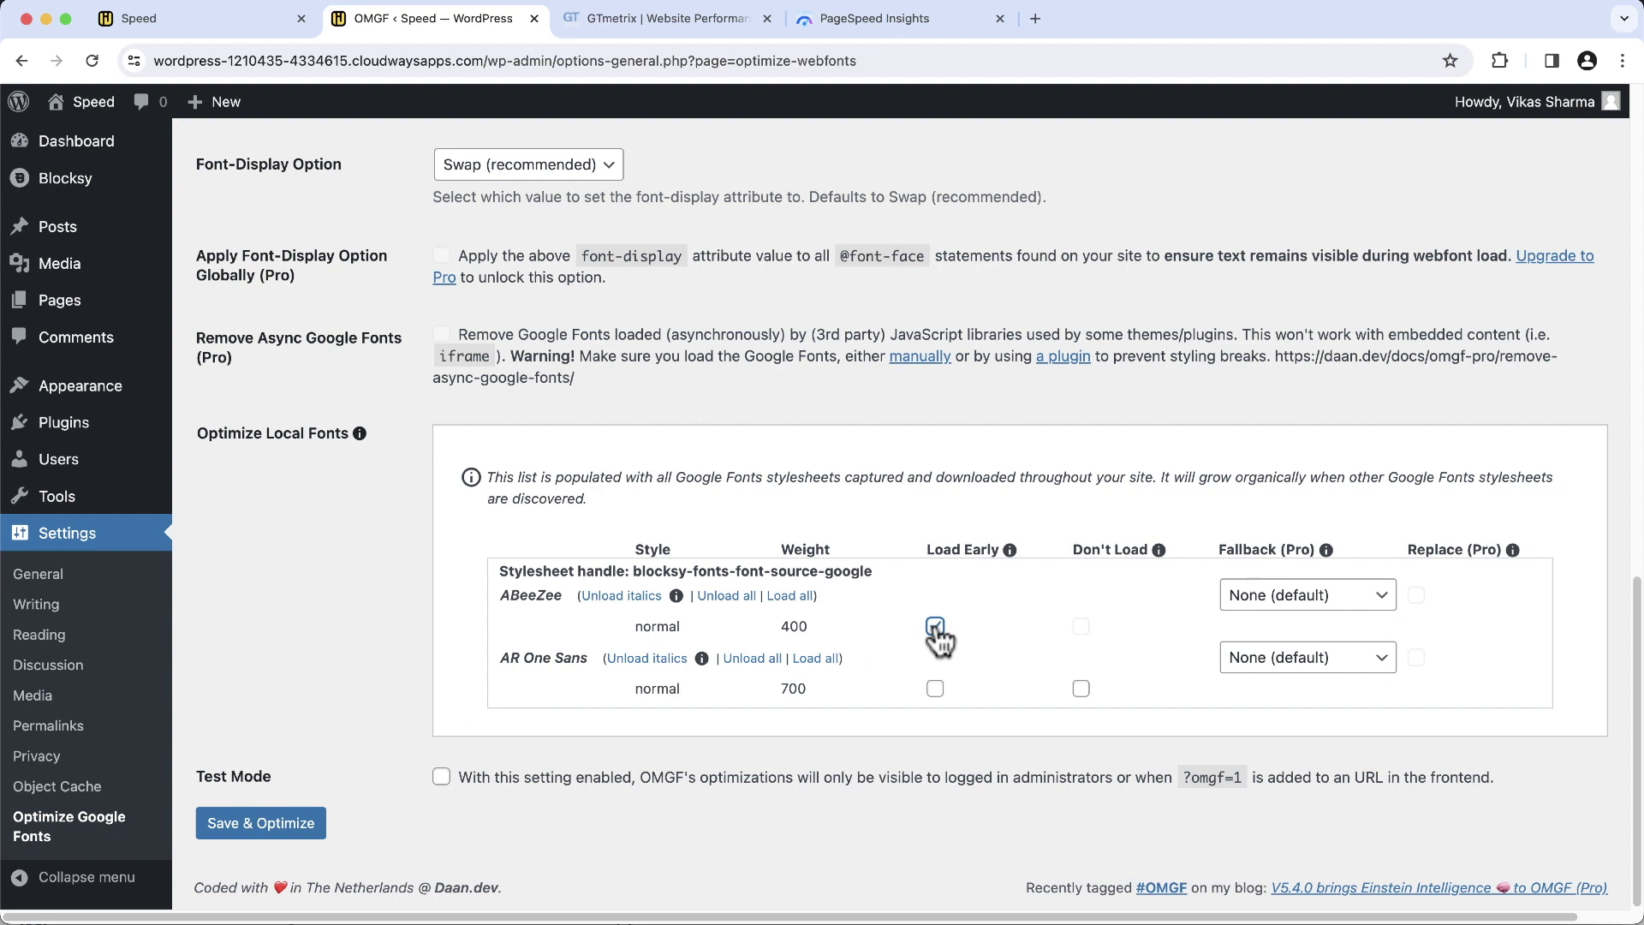
{"action": "left_click", "coordinate": [935, 628]}
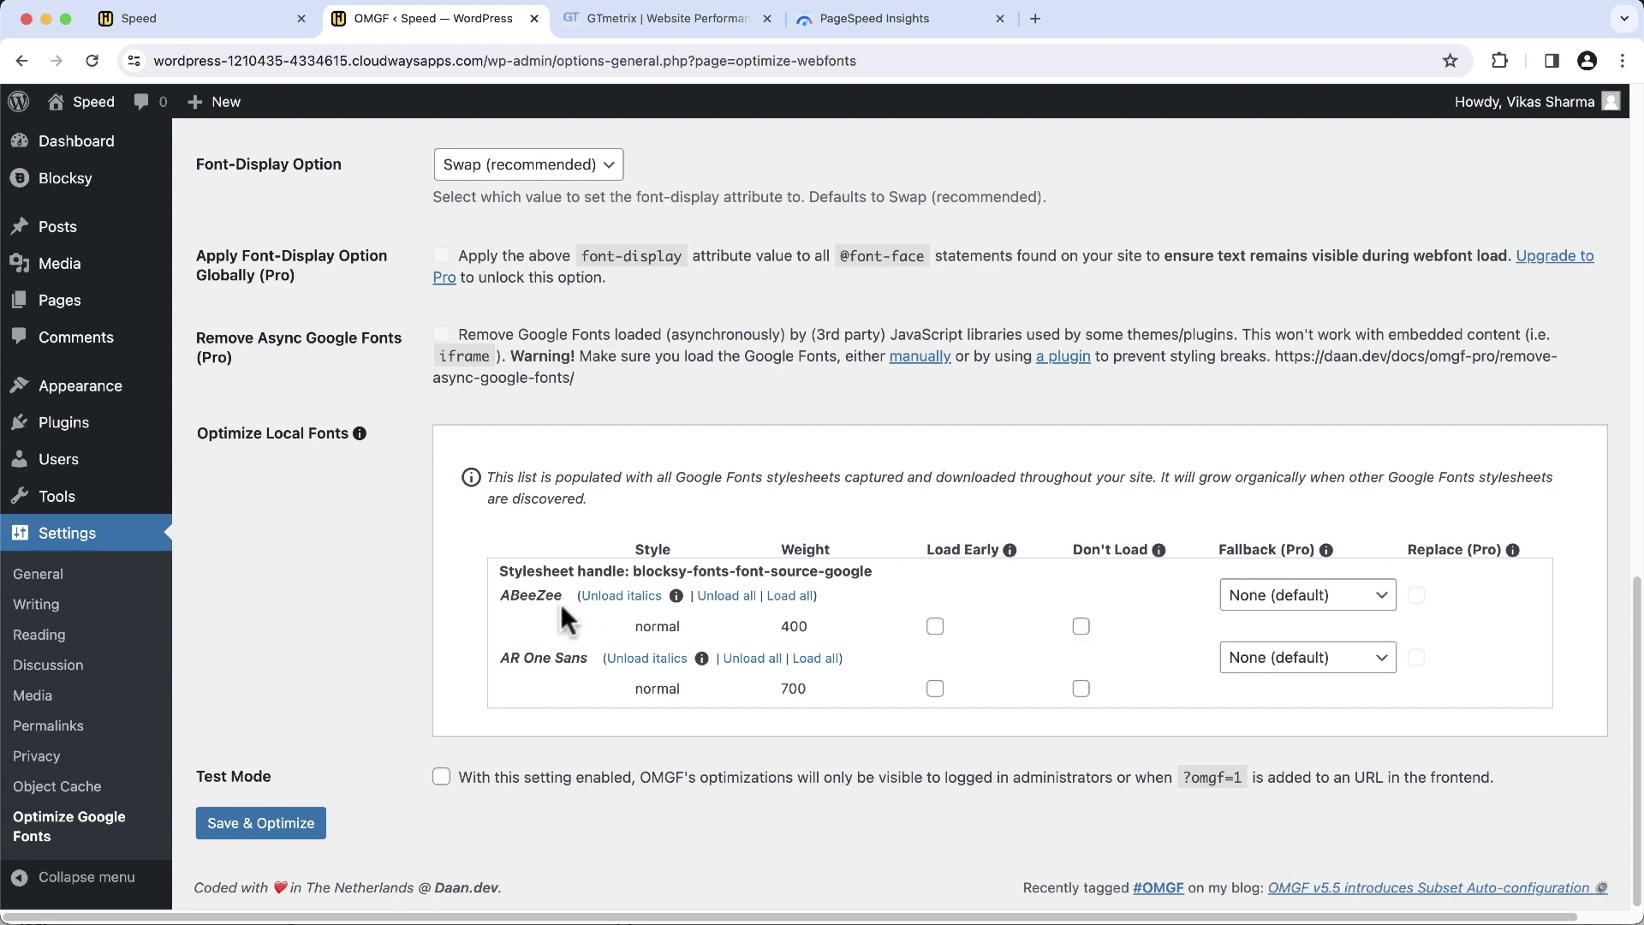
{"action": "left_click", "coordinate": [936, 628]}
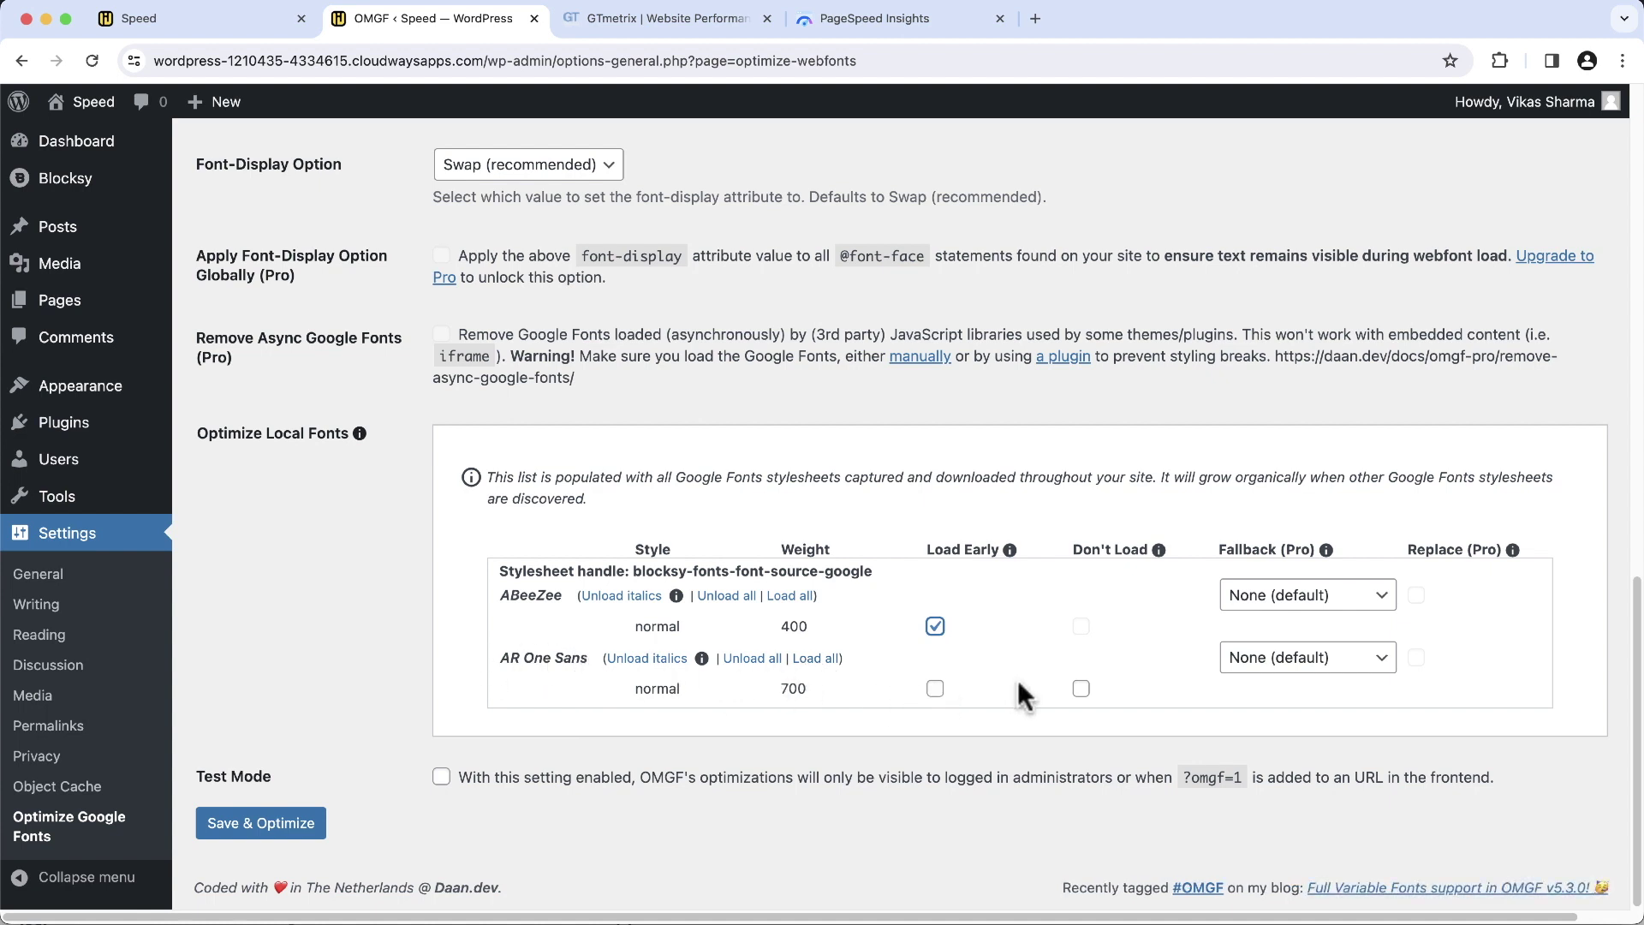
{"action": "left_click", "coordinate": [1080, 689]}
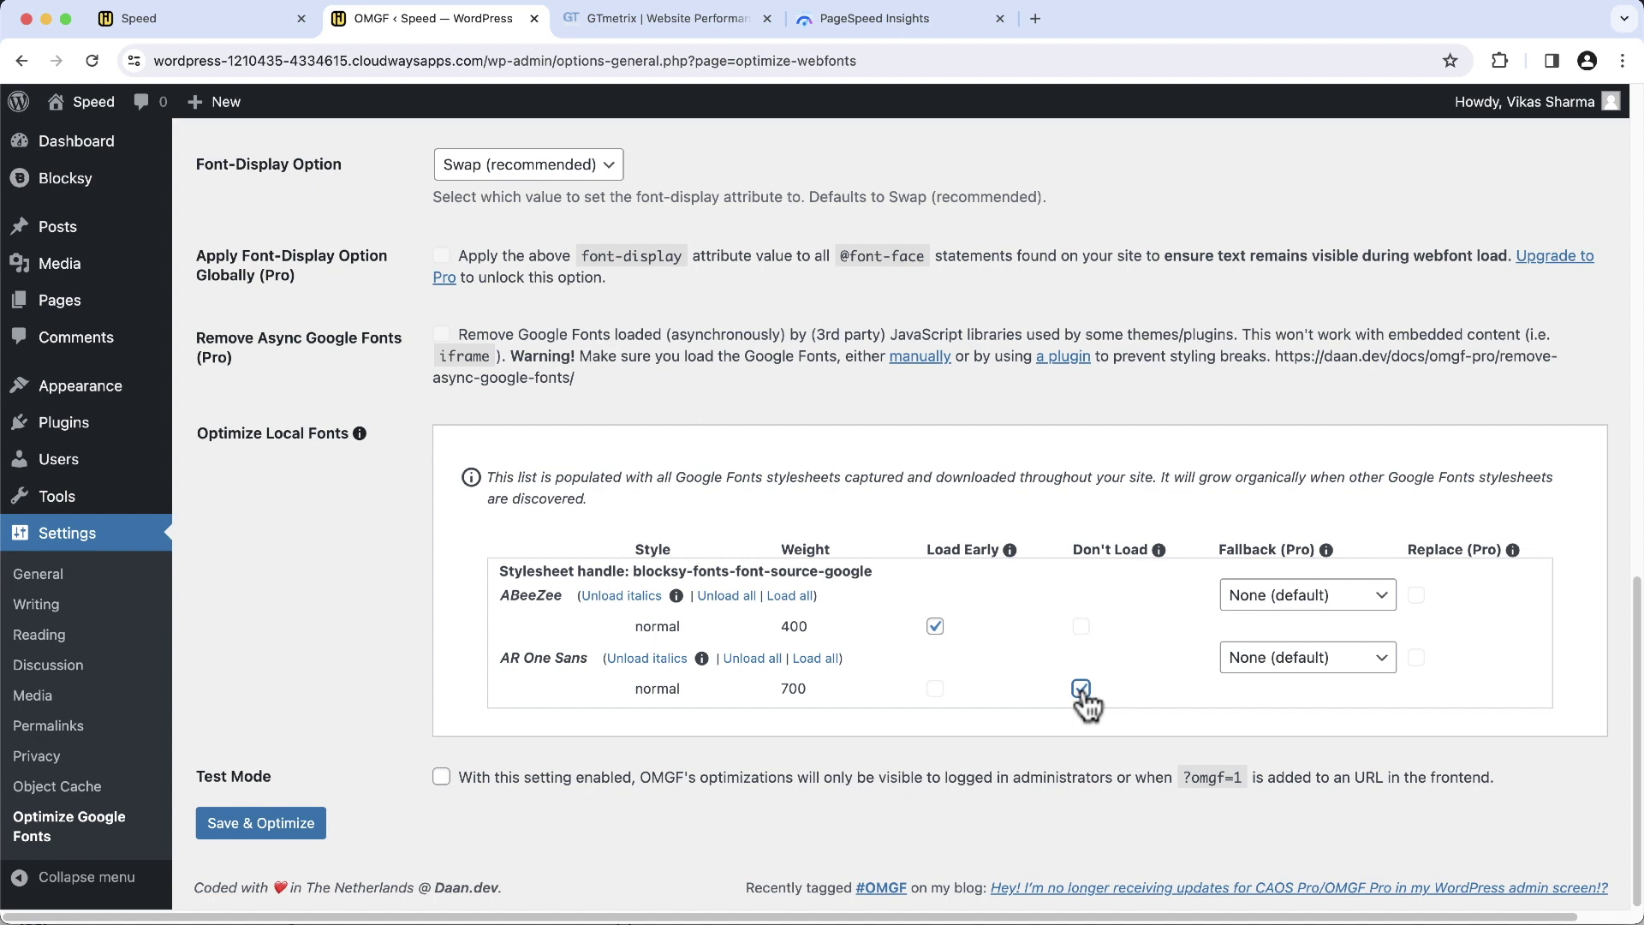
{"action": "left_click", "coordinate": [1081, 689]}
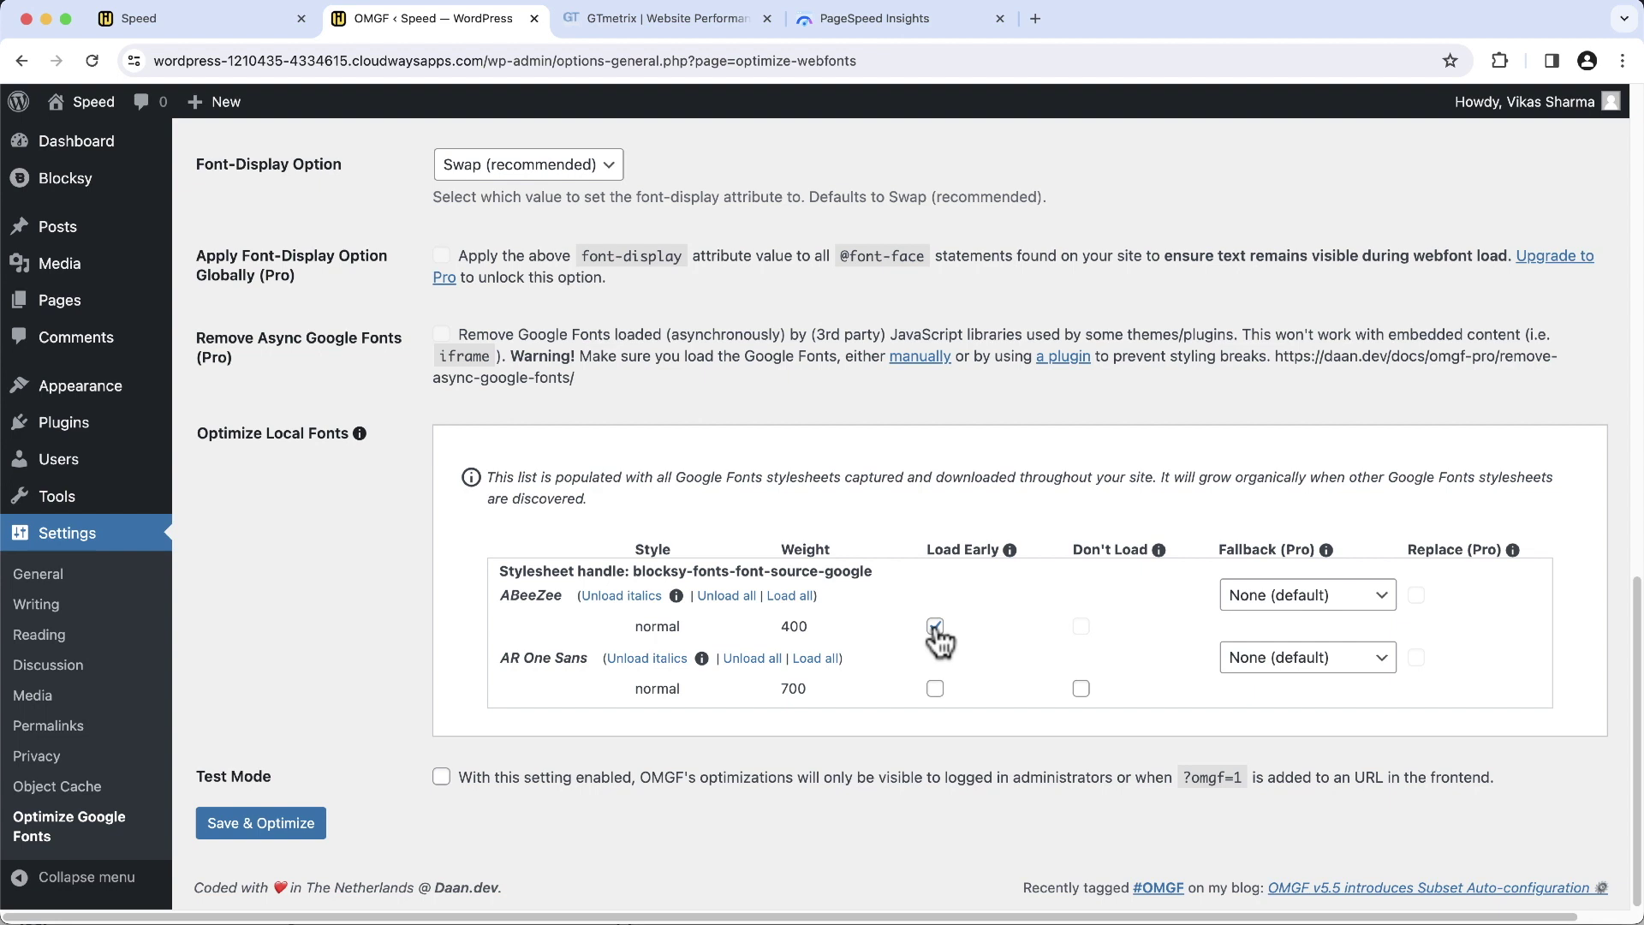
{"action": "left_click", "coordinate": [268, 822]}
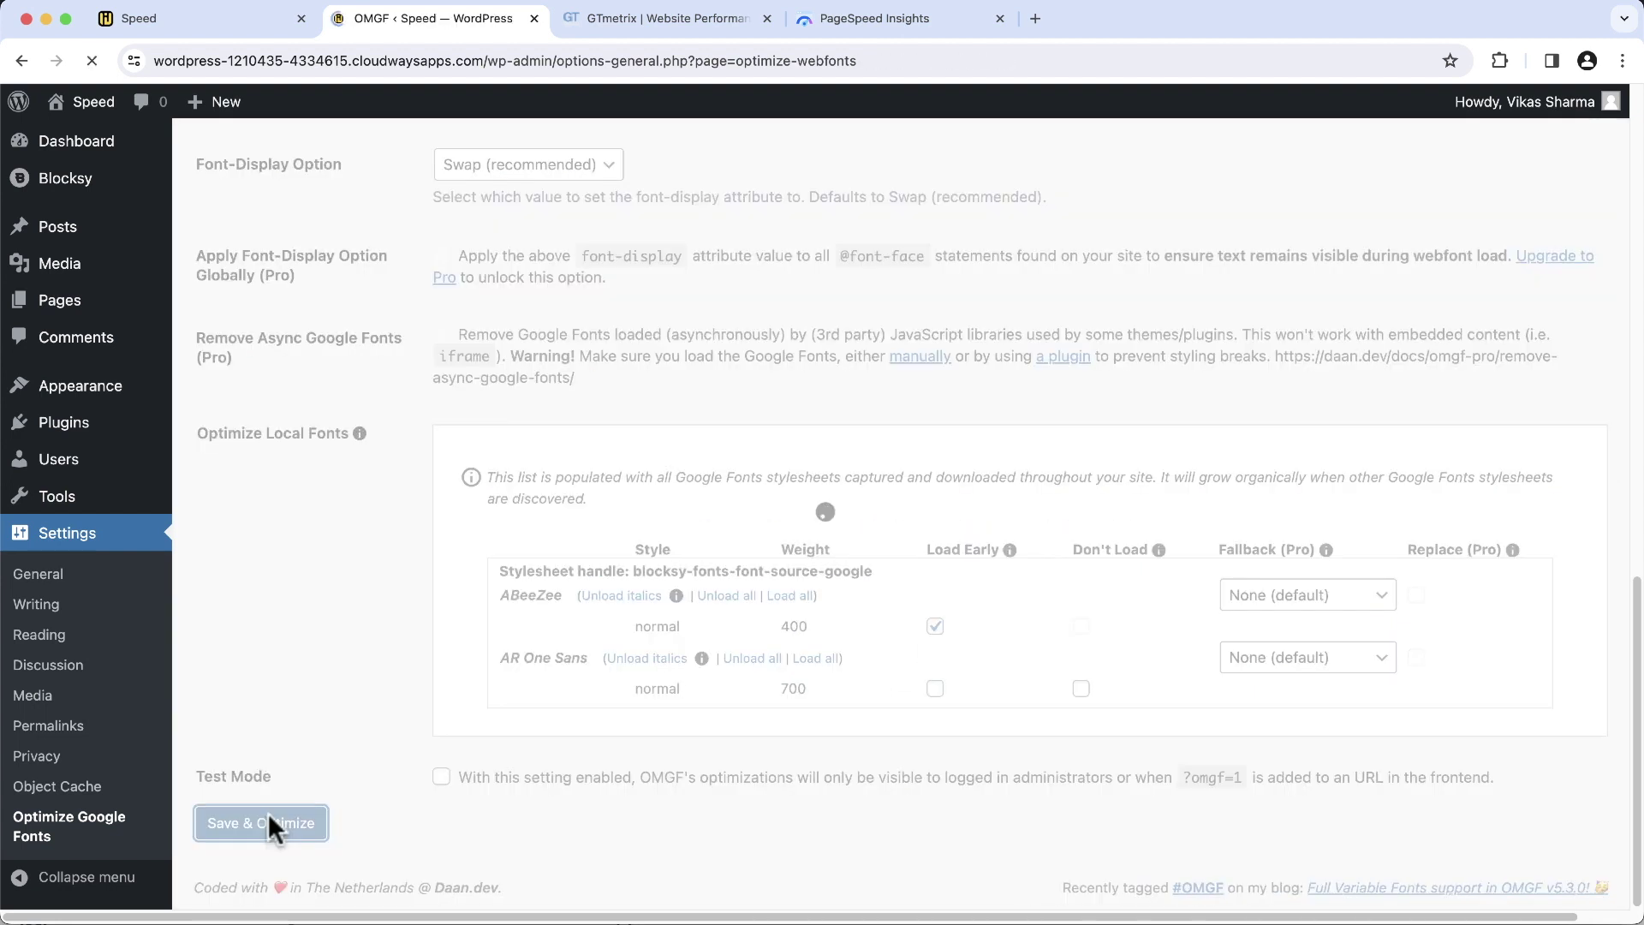
{"action": "right_click", "coordinate": [854, 202]}
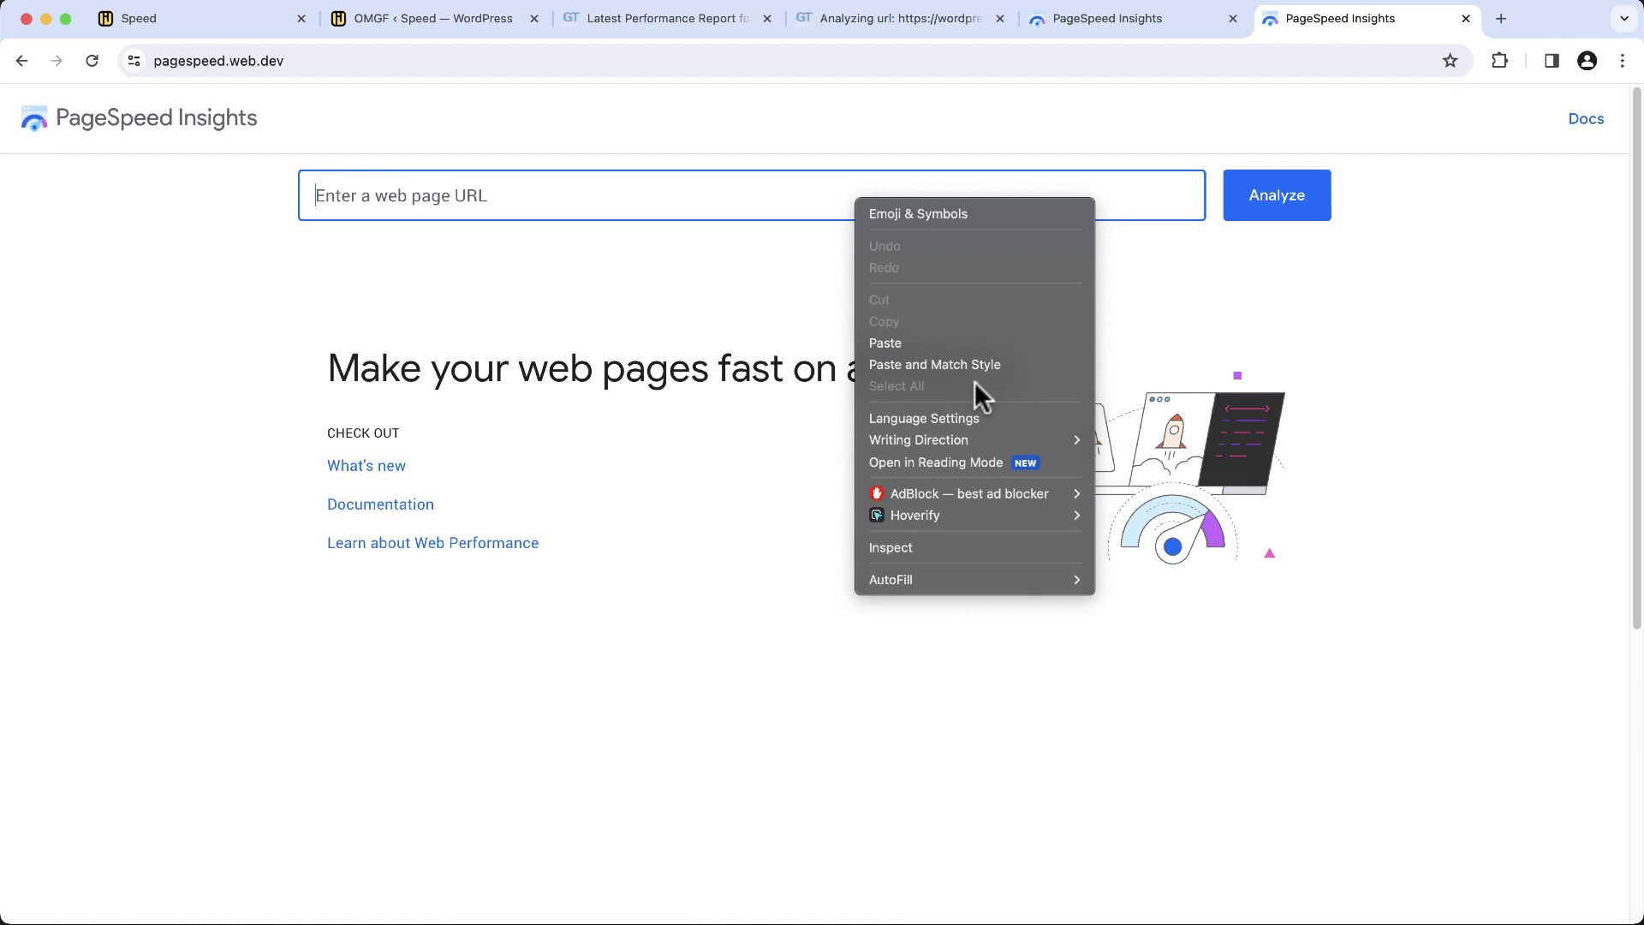
Paste the site URL into PageSpeed Insights and analyze it, getting a mobile Performance score of 98
{"action": "left_click", "coordinate": [981, 342]}
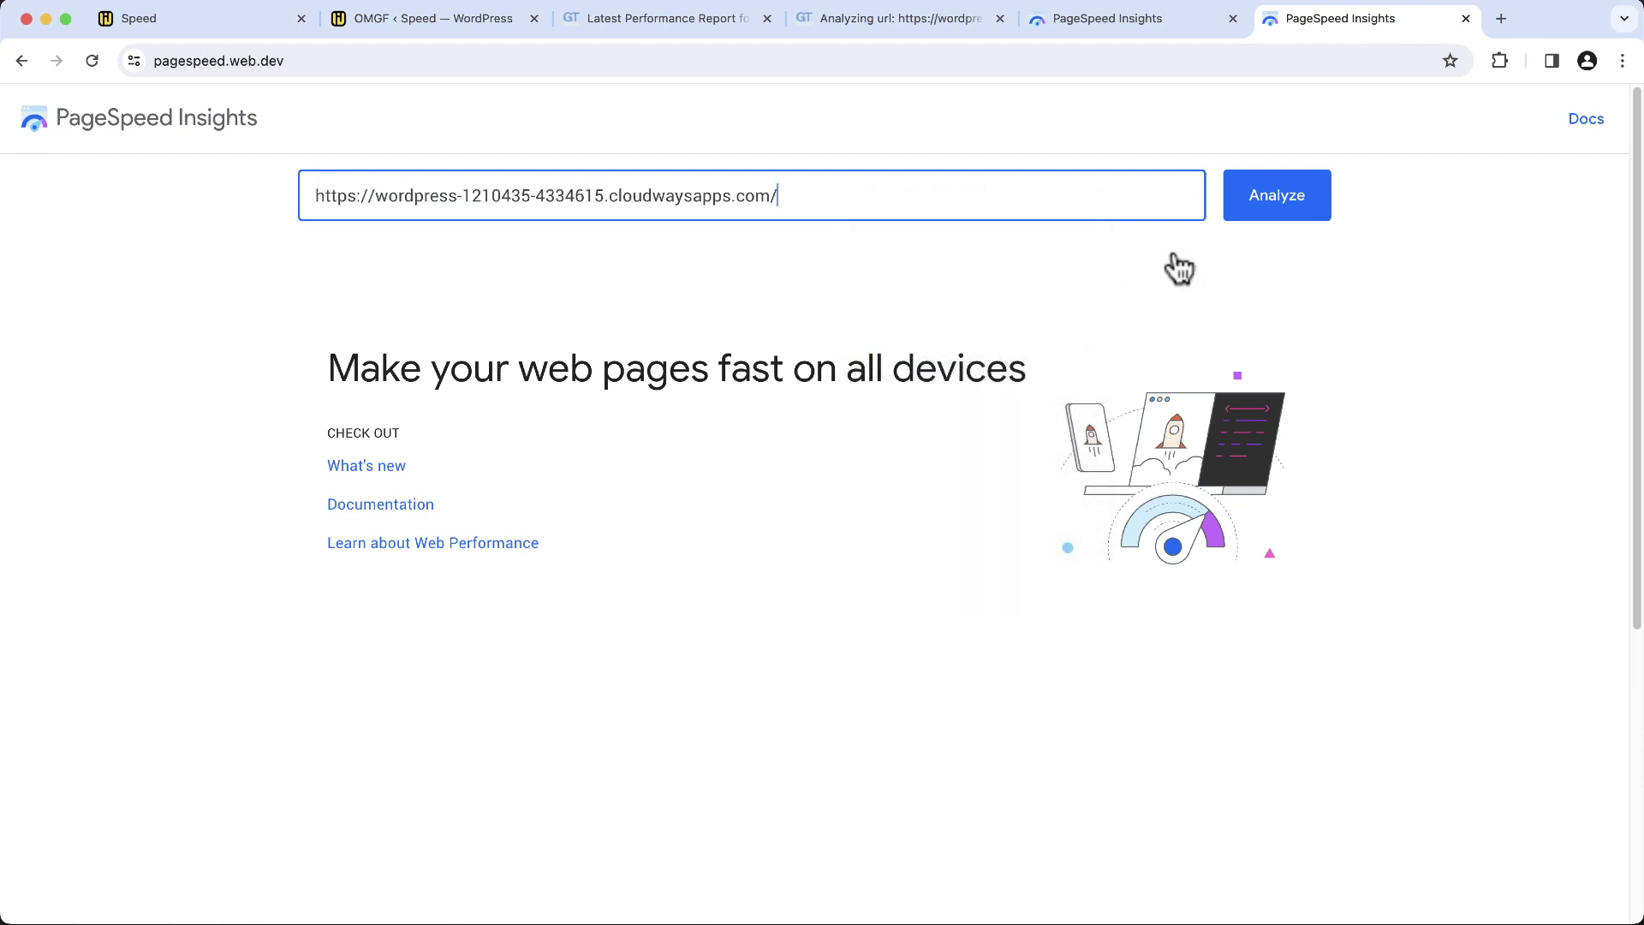
{"action": "left_click", "coordinate": [1248, 190]}
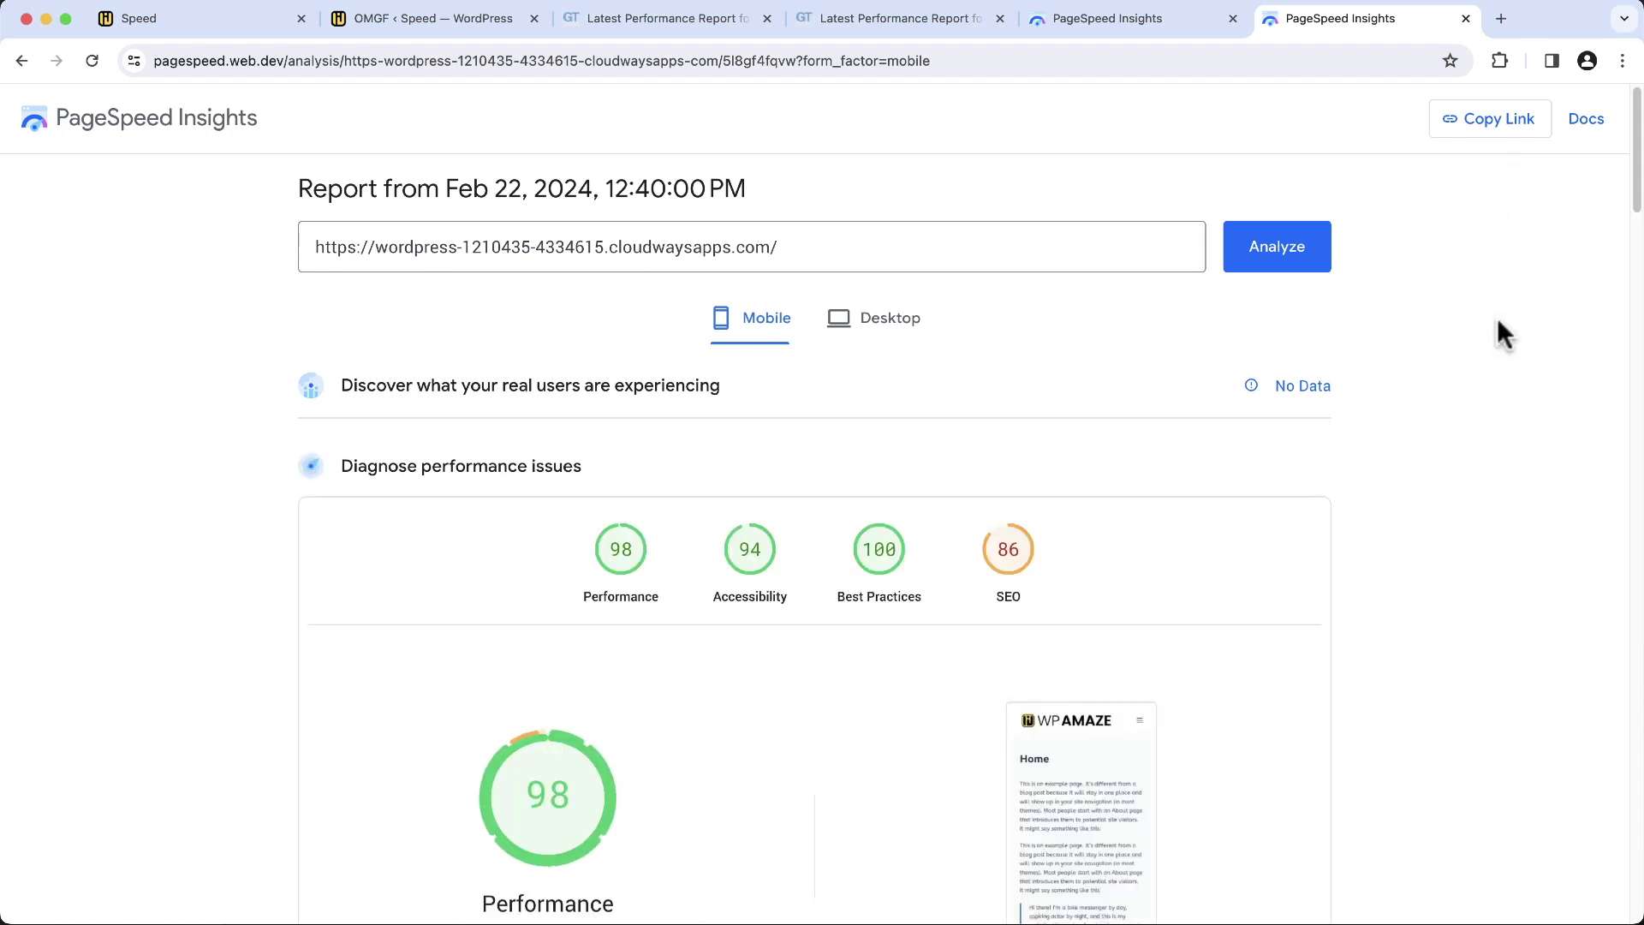
{"action": "scroll", "coordinate": [1497, 326], "scroll_direction": "down", "scroll_amount": 3}
{"action": "scroll", "coordinate": [1497, 327], "scroll_direction": "down", "scroll_amount": 3}
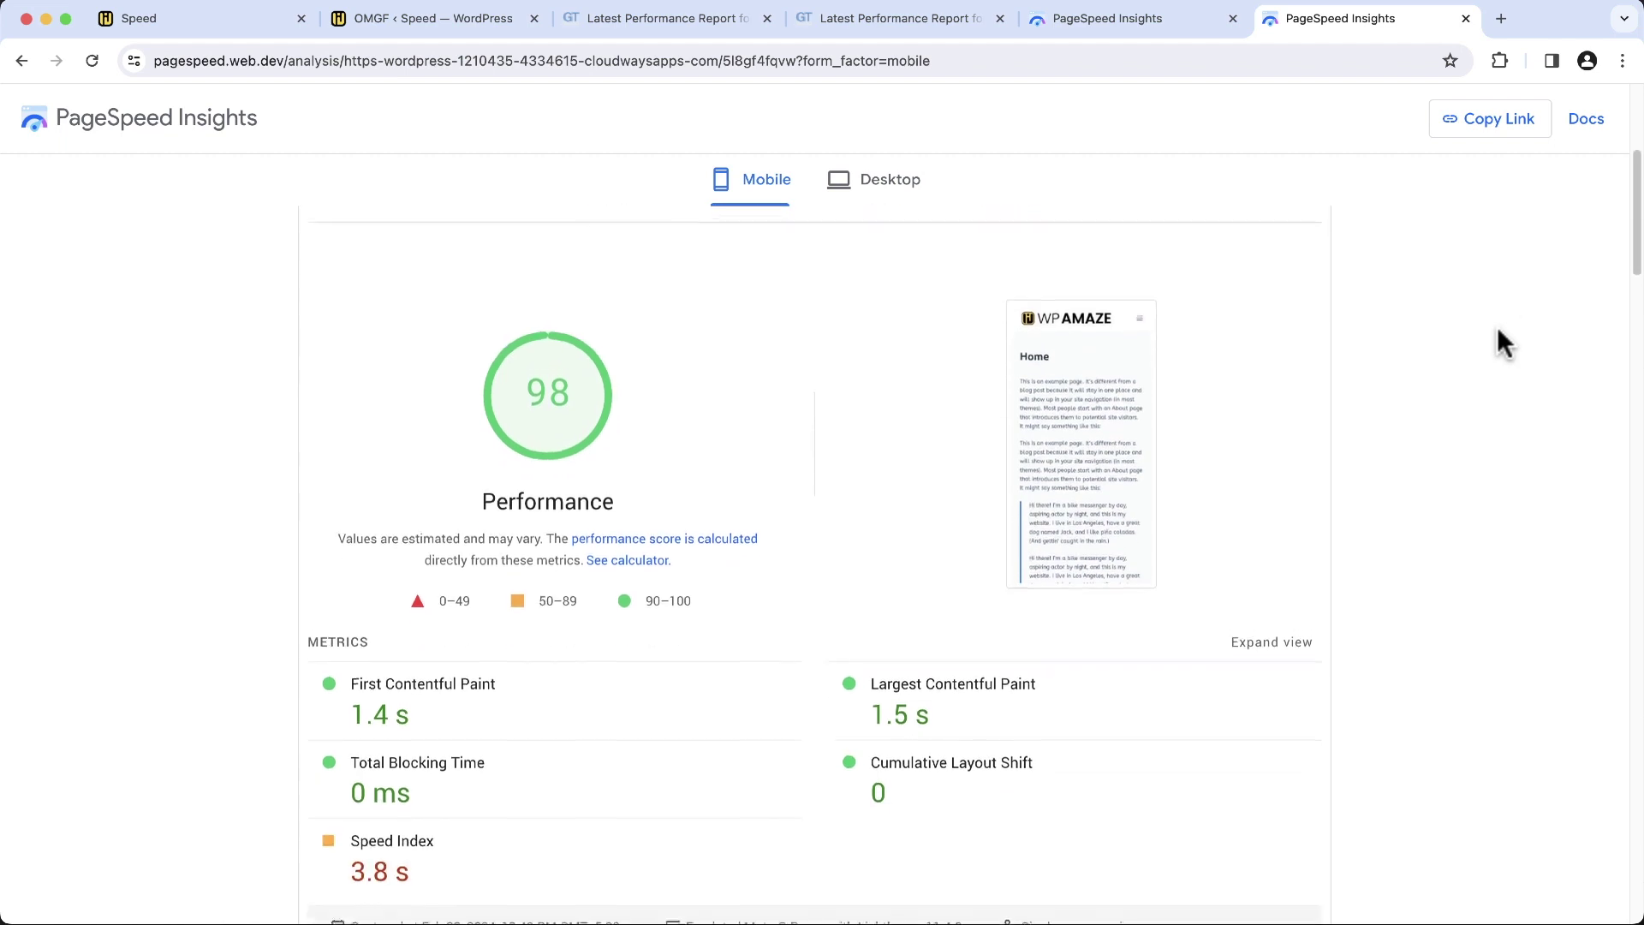
{"action": "left_click", "coordinate": [1171, 15]}
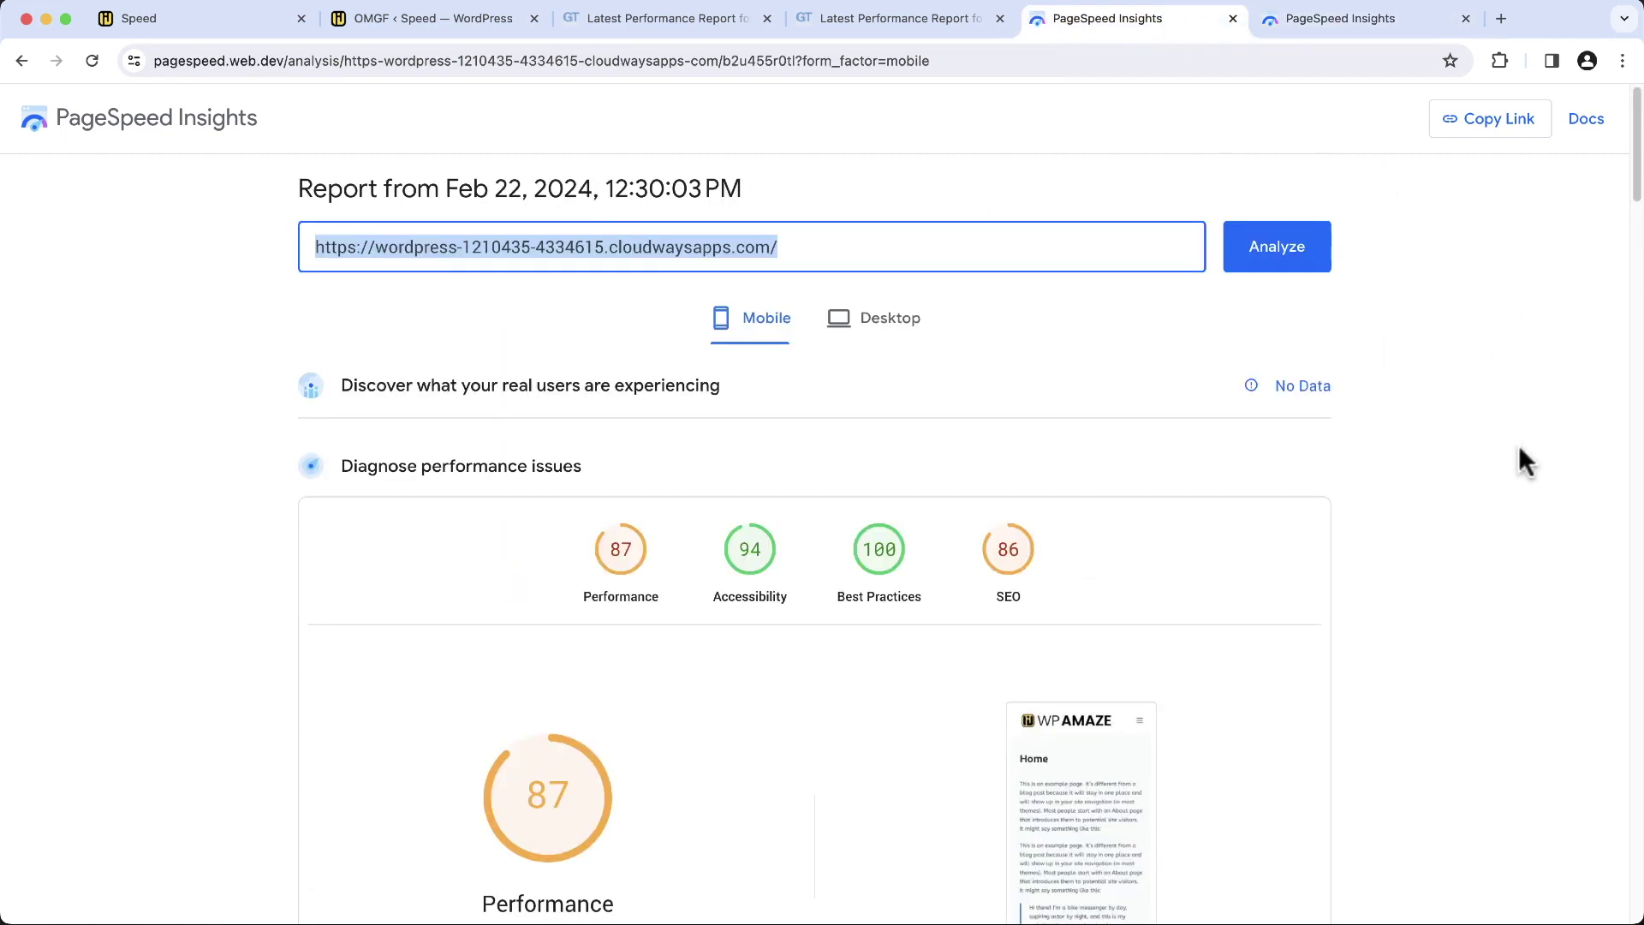
Expand 'Eliminate render-blocking resources' in the new 98-score report
{"action": "scroll", "coordinate": [1518, 444], "scroll_direction": "down", "scroll_amount": 4}
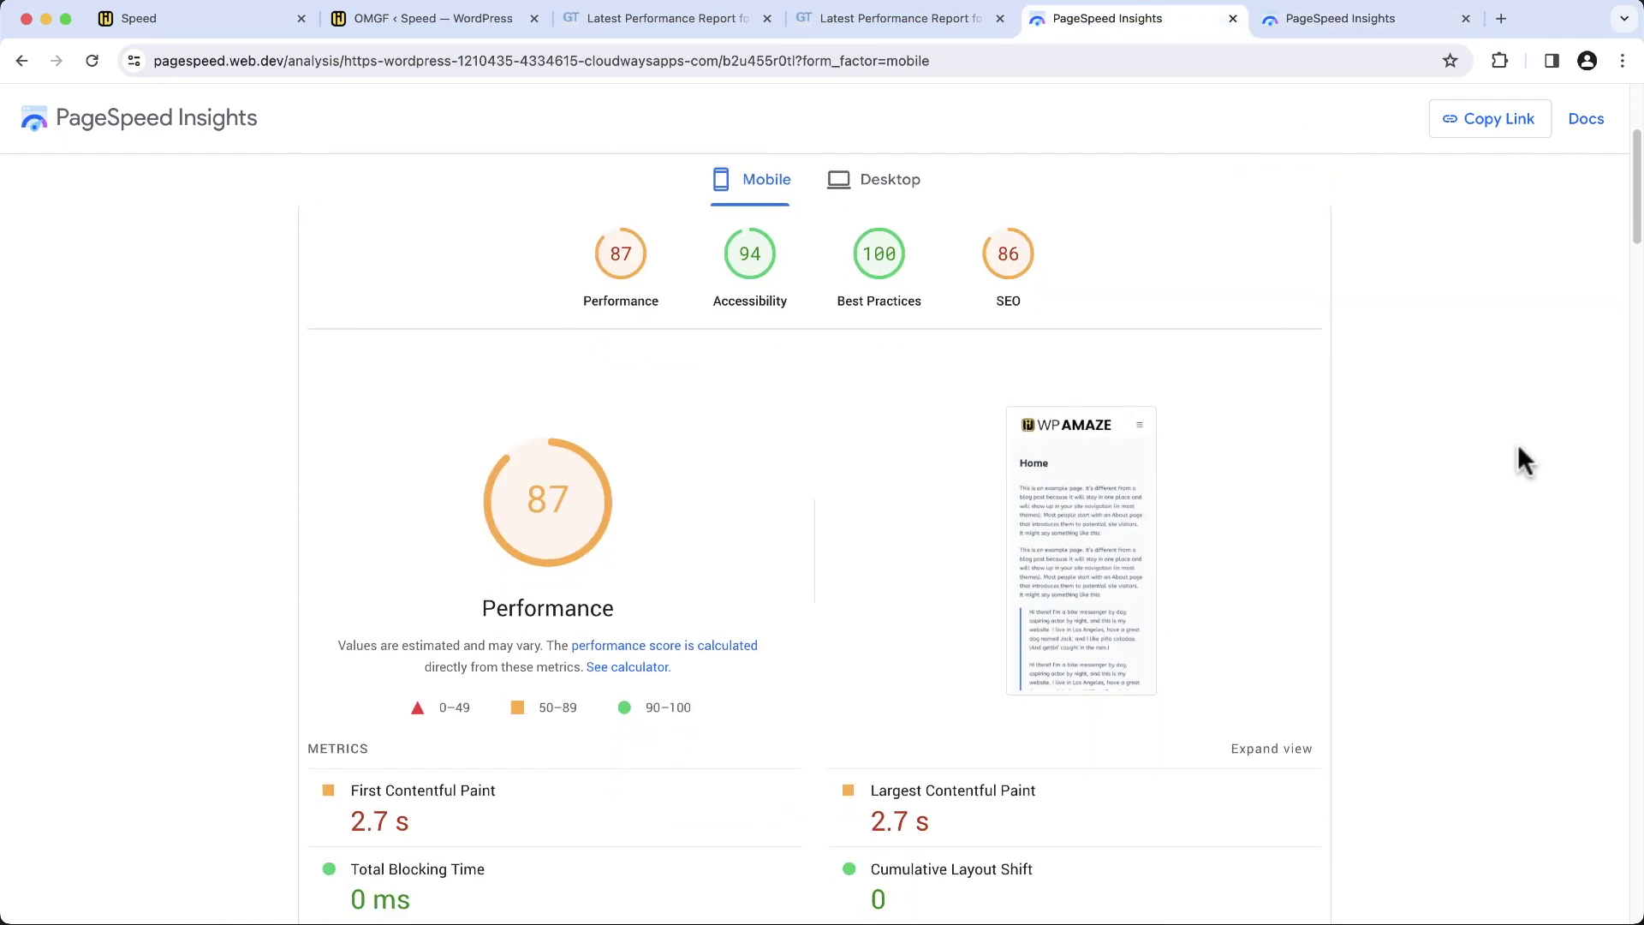
{"action": "left_click", "coordinate": [1346, 18]}
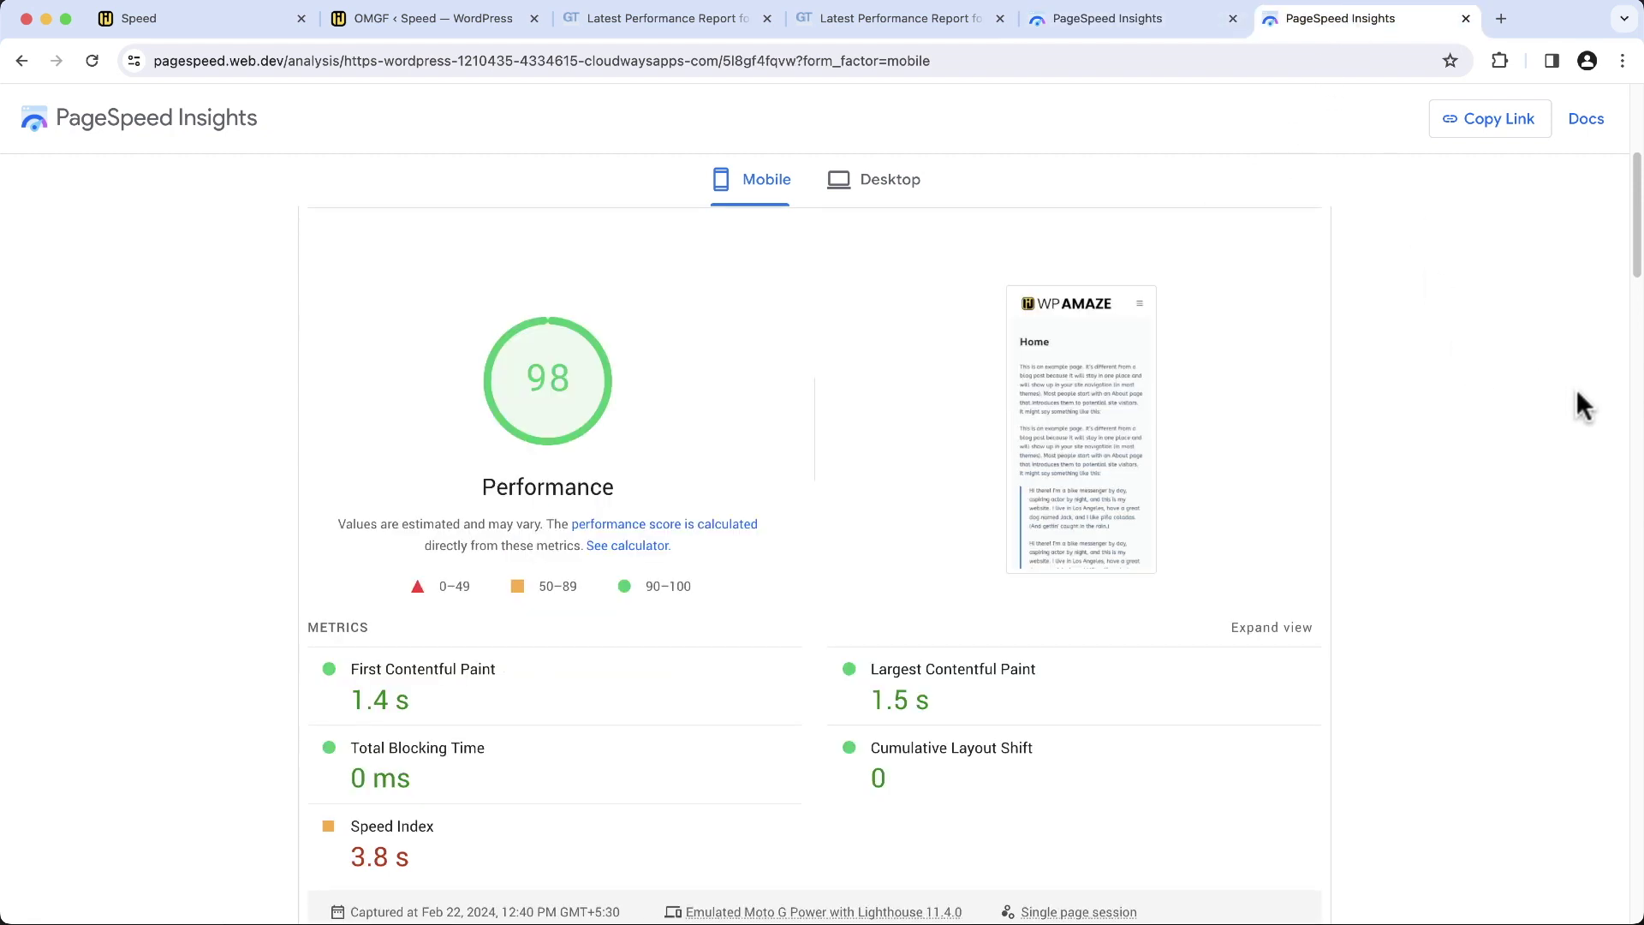
{"action": "scroll", "coordinate": [1597, 397], "scroll_direction": "down", "scroll_amount": 10}
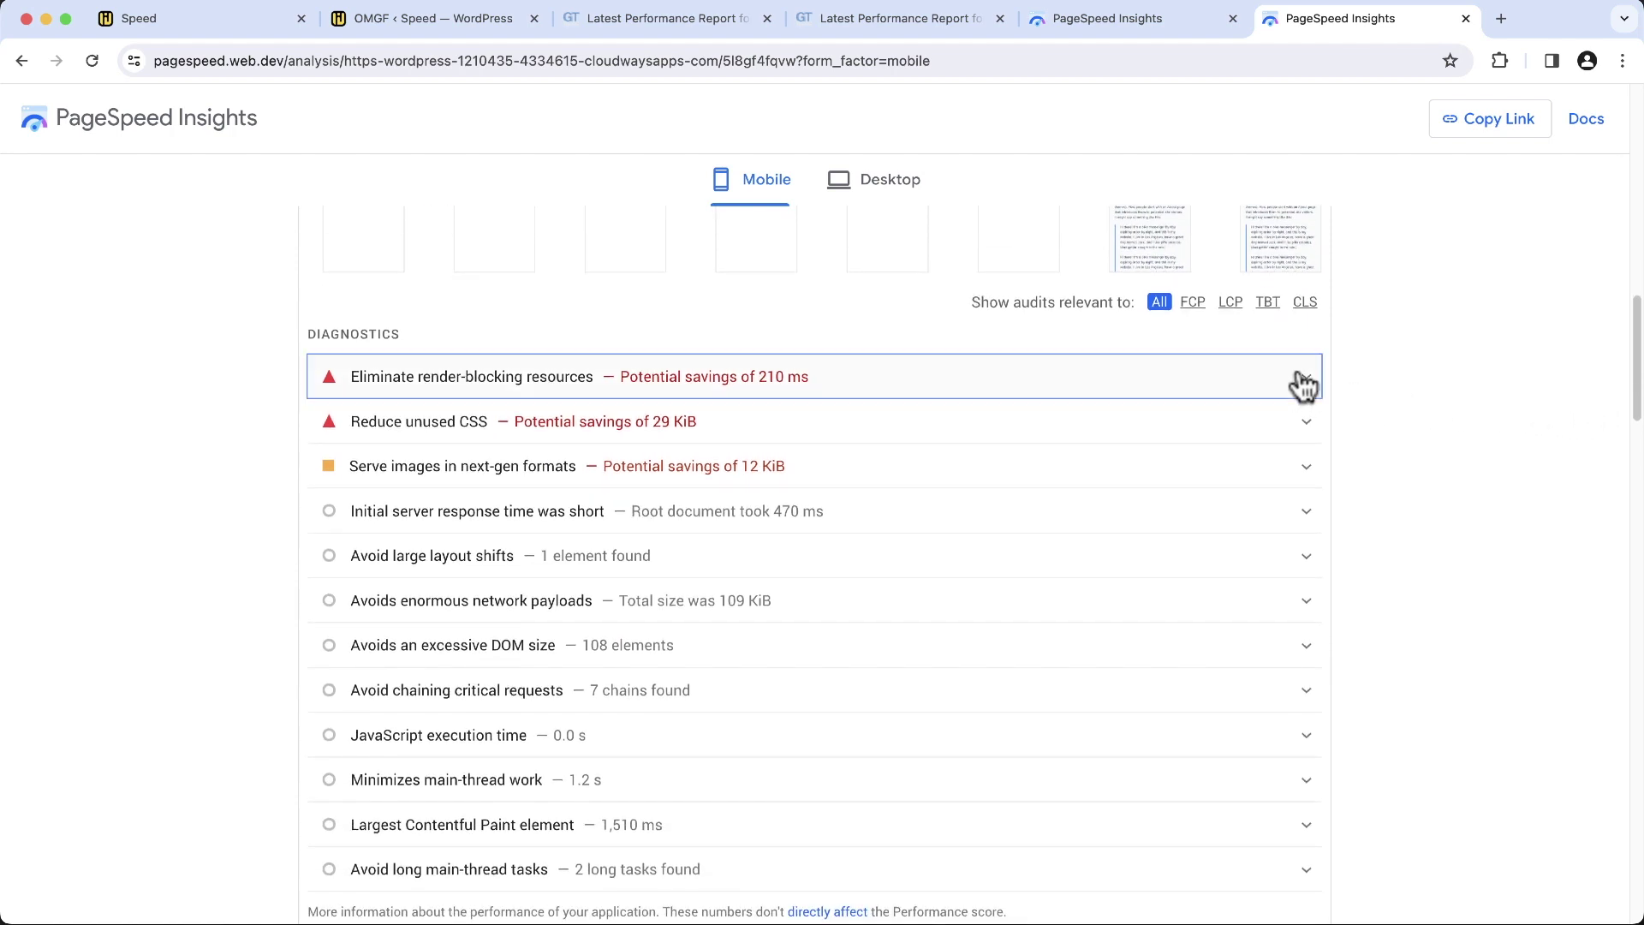
{"action": "left_click", "coordinate": [1302, 379]}
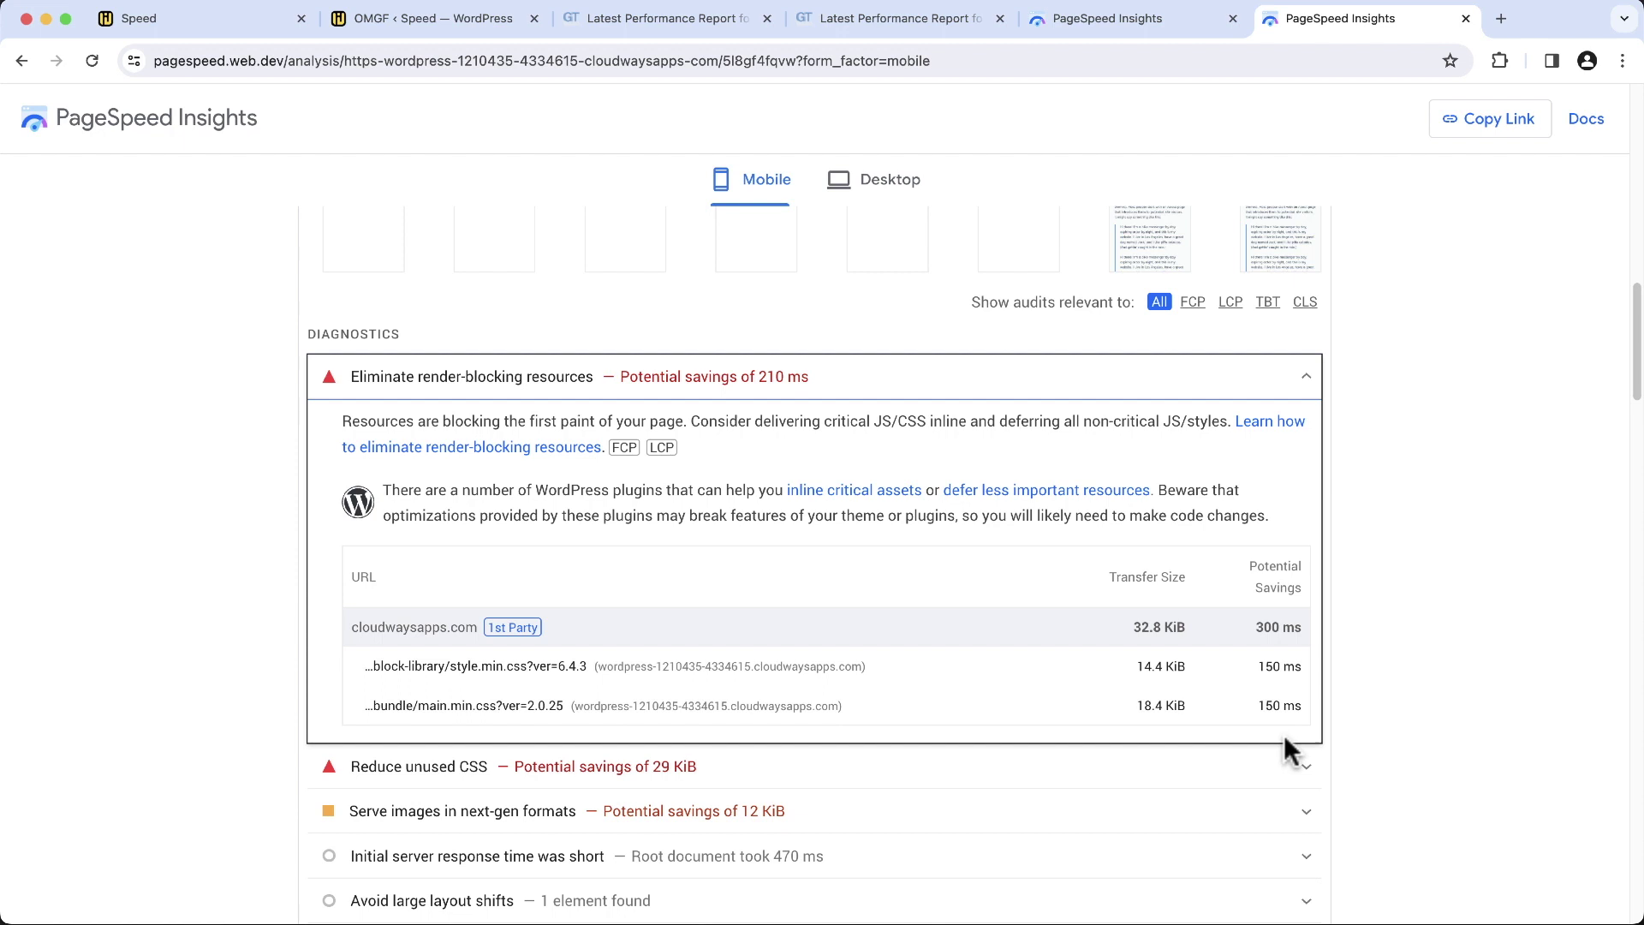
Expand the same diagnostic in the earlier 87-score report, showing Google Fonts blocking 750 ms
{"action": "left_click", "coordinate": [1148, 19]}
{"action": "scroll", "coordinate": [1458, 450], "scroll_direction": "down", "scroll_amount": 10}
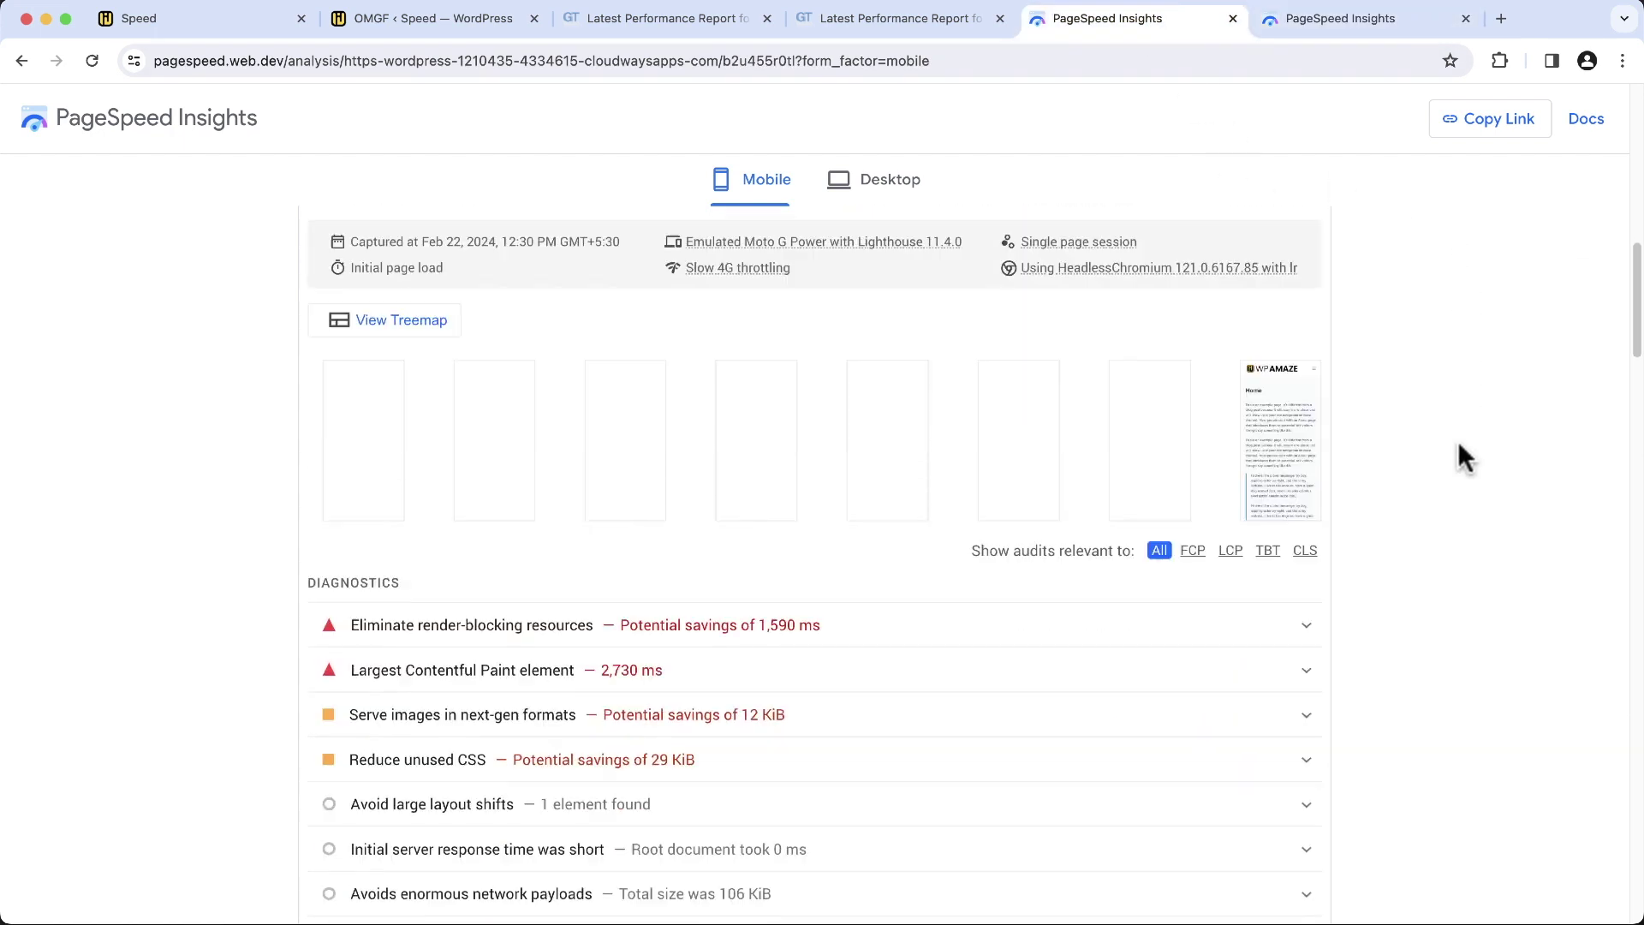
{"action": "left_click", "coordinate": [1312, 472]}
{"action": "scroll", "coordinate": [1507, 467], "scroll_direction": "down", "scroll_amount": 2}
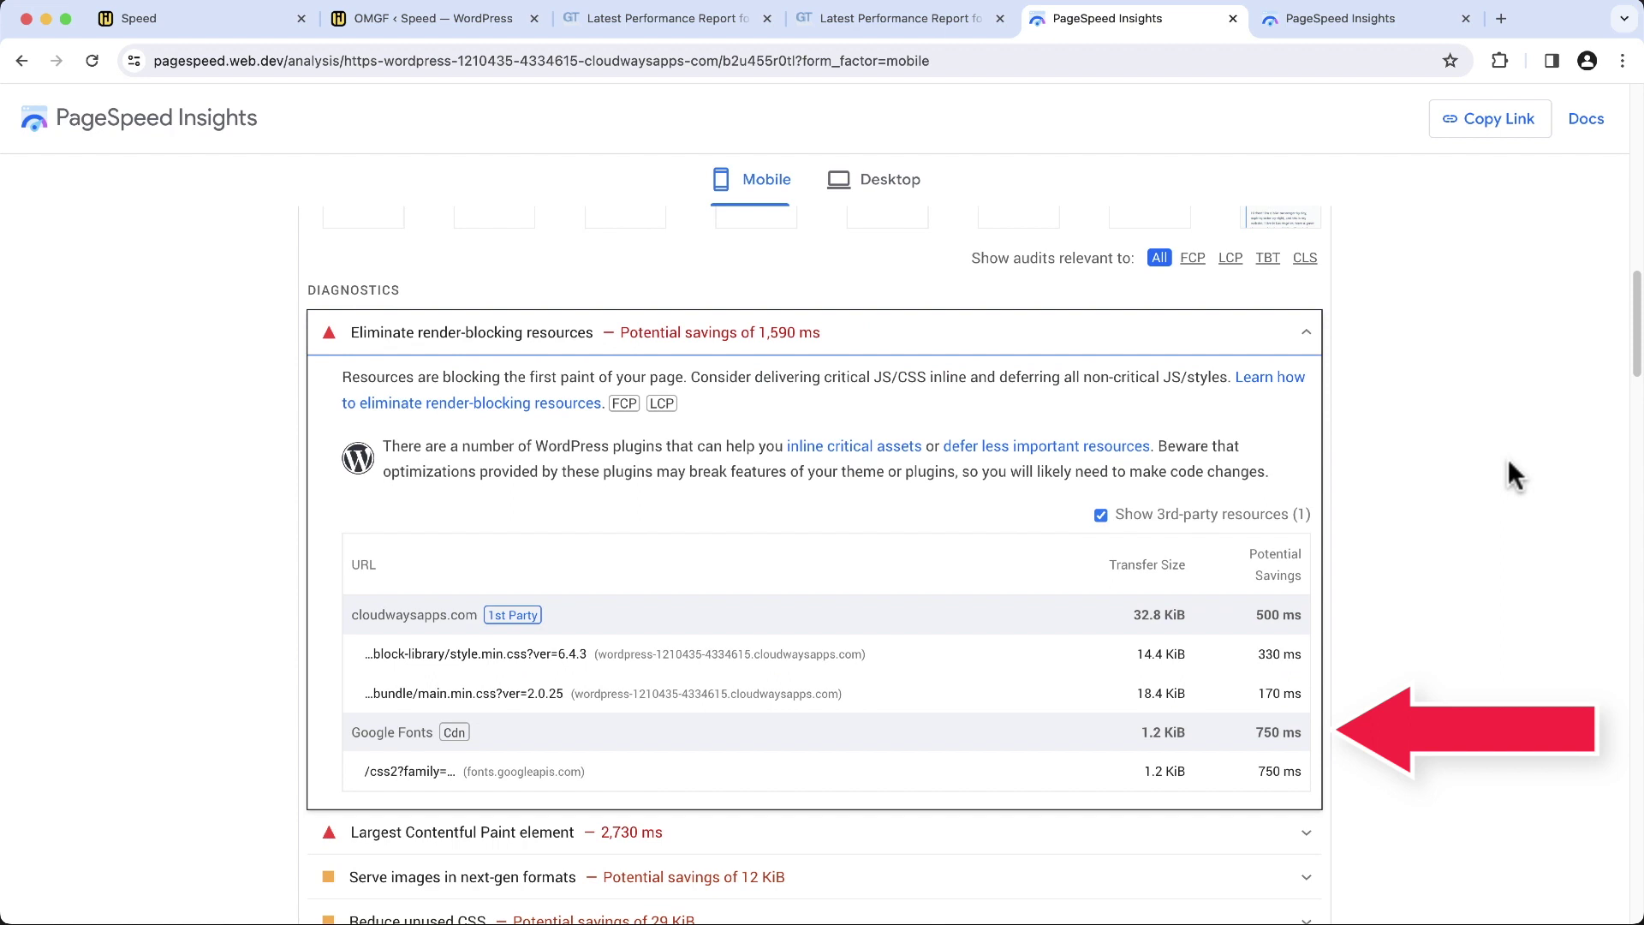
{"action": "scroll", "coordinate": [1461, 643], "scroll_direction": "down", "scroll_amount": 4}
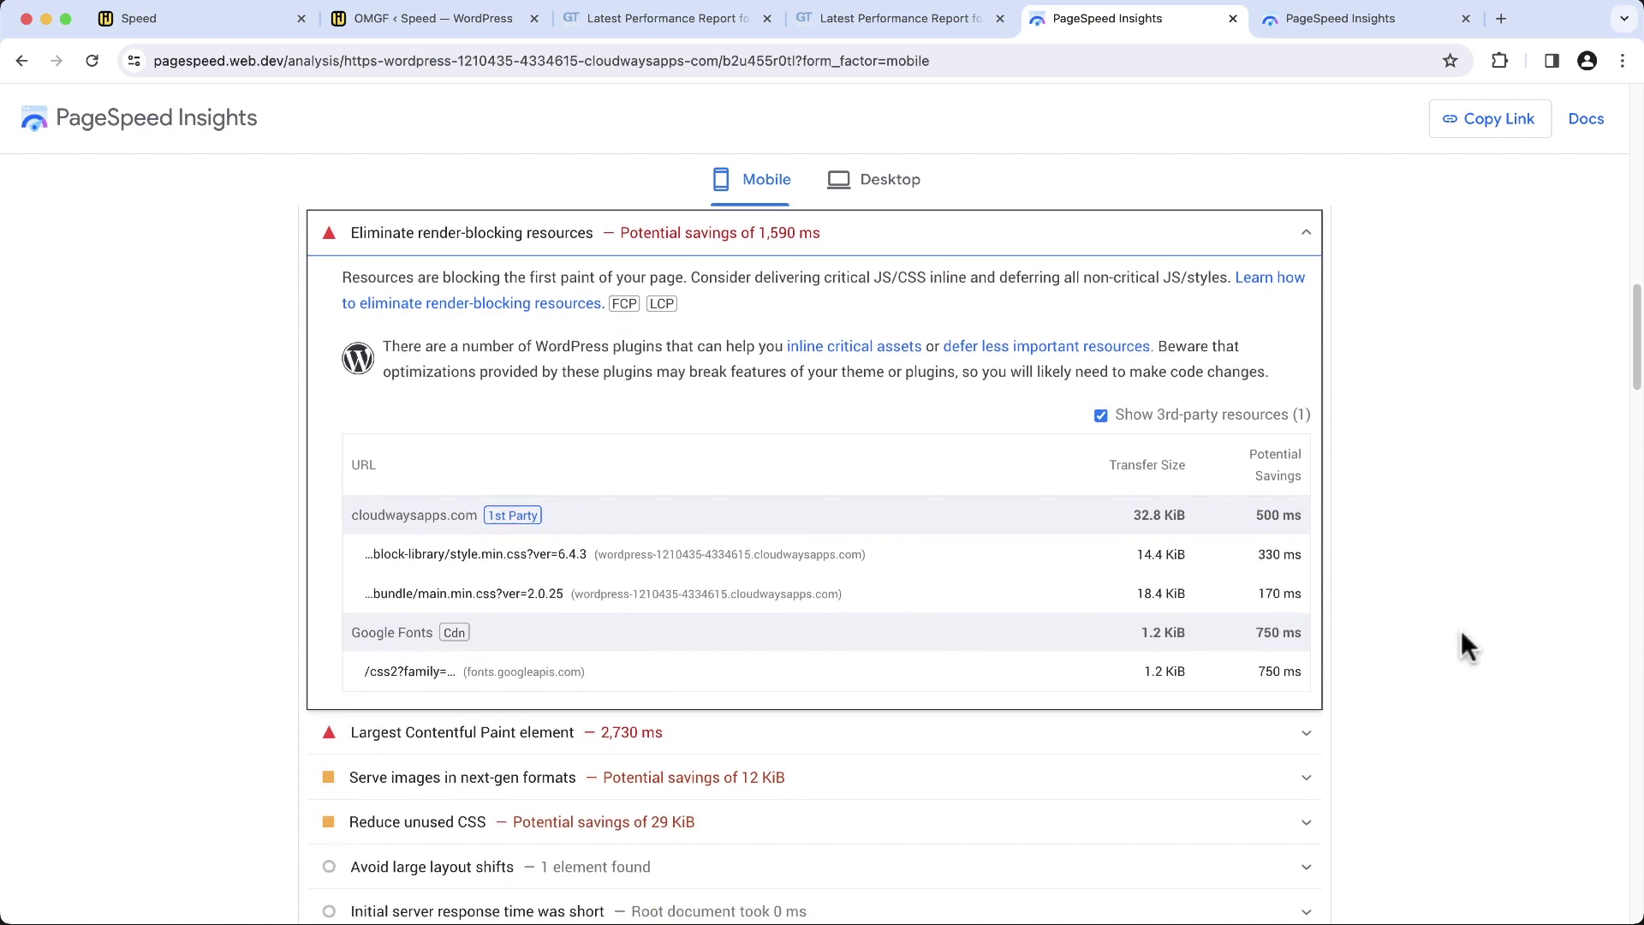
Compare the Largest Contentful Paint element in the old and new reports: 2,730 ms versus 1,510 ms
{"action": "left_click", "coordinate": [1303, 540]}
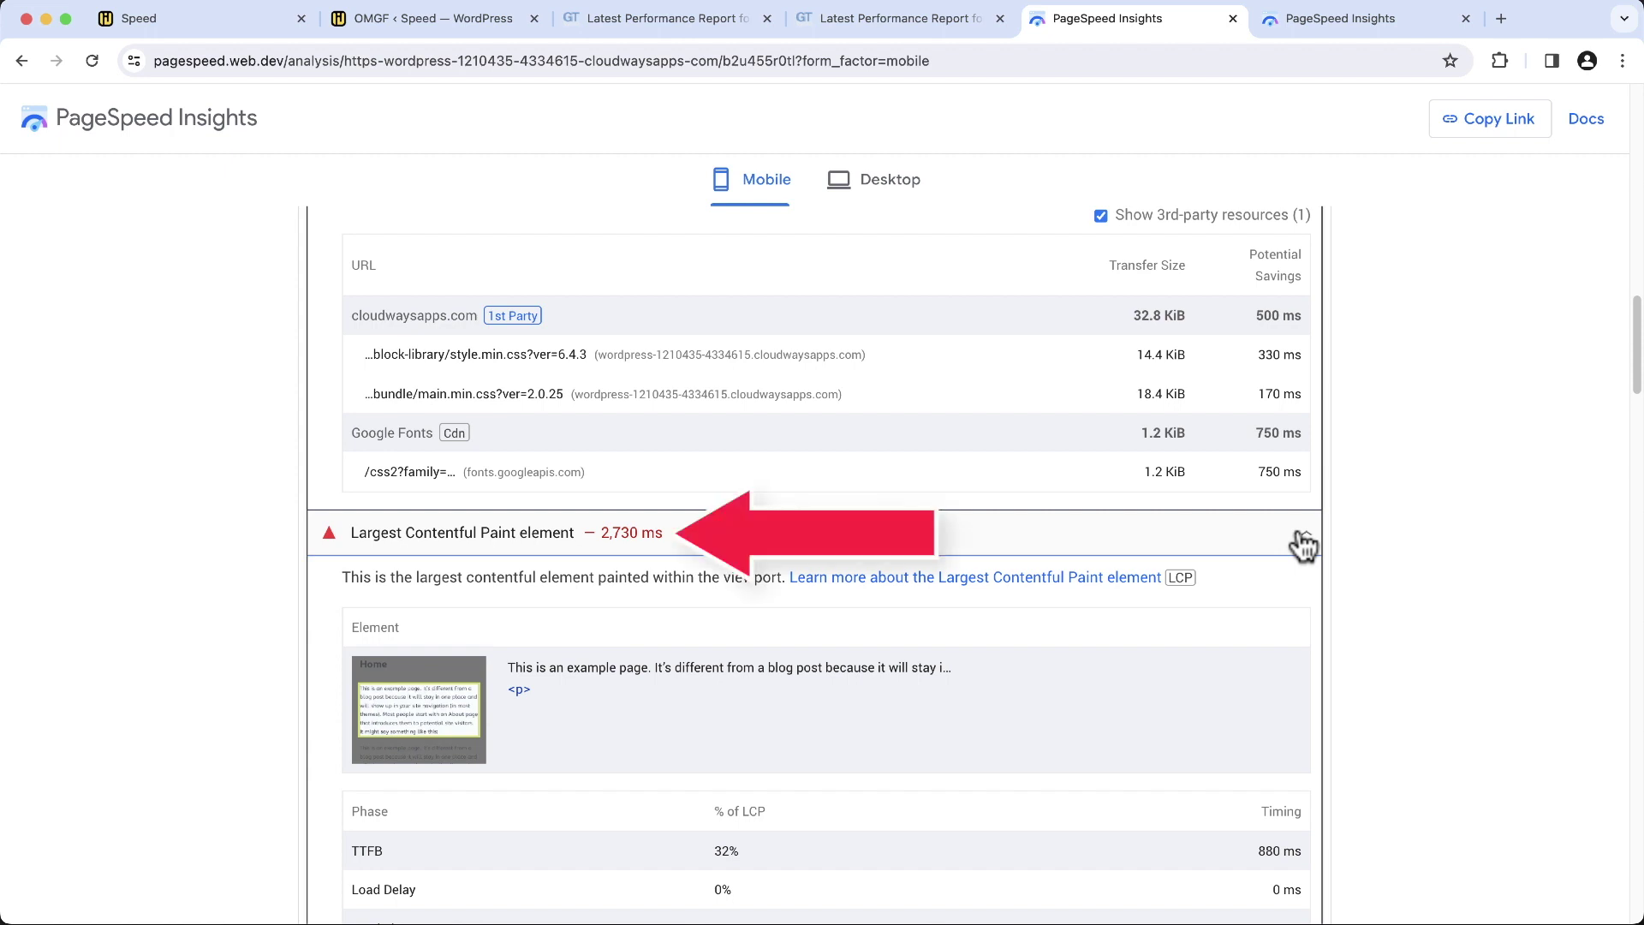
{"action": "left_click", "coordinate": [1372, 21]}
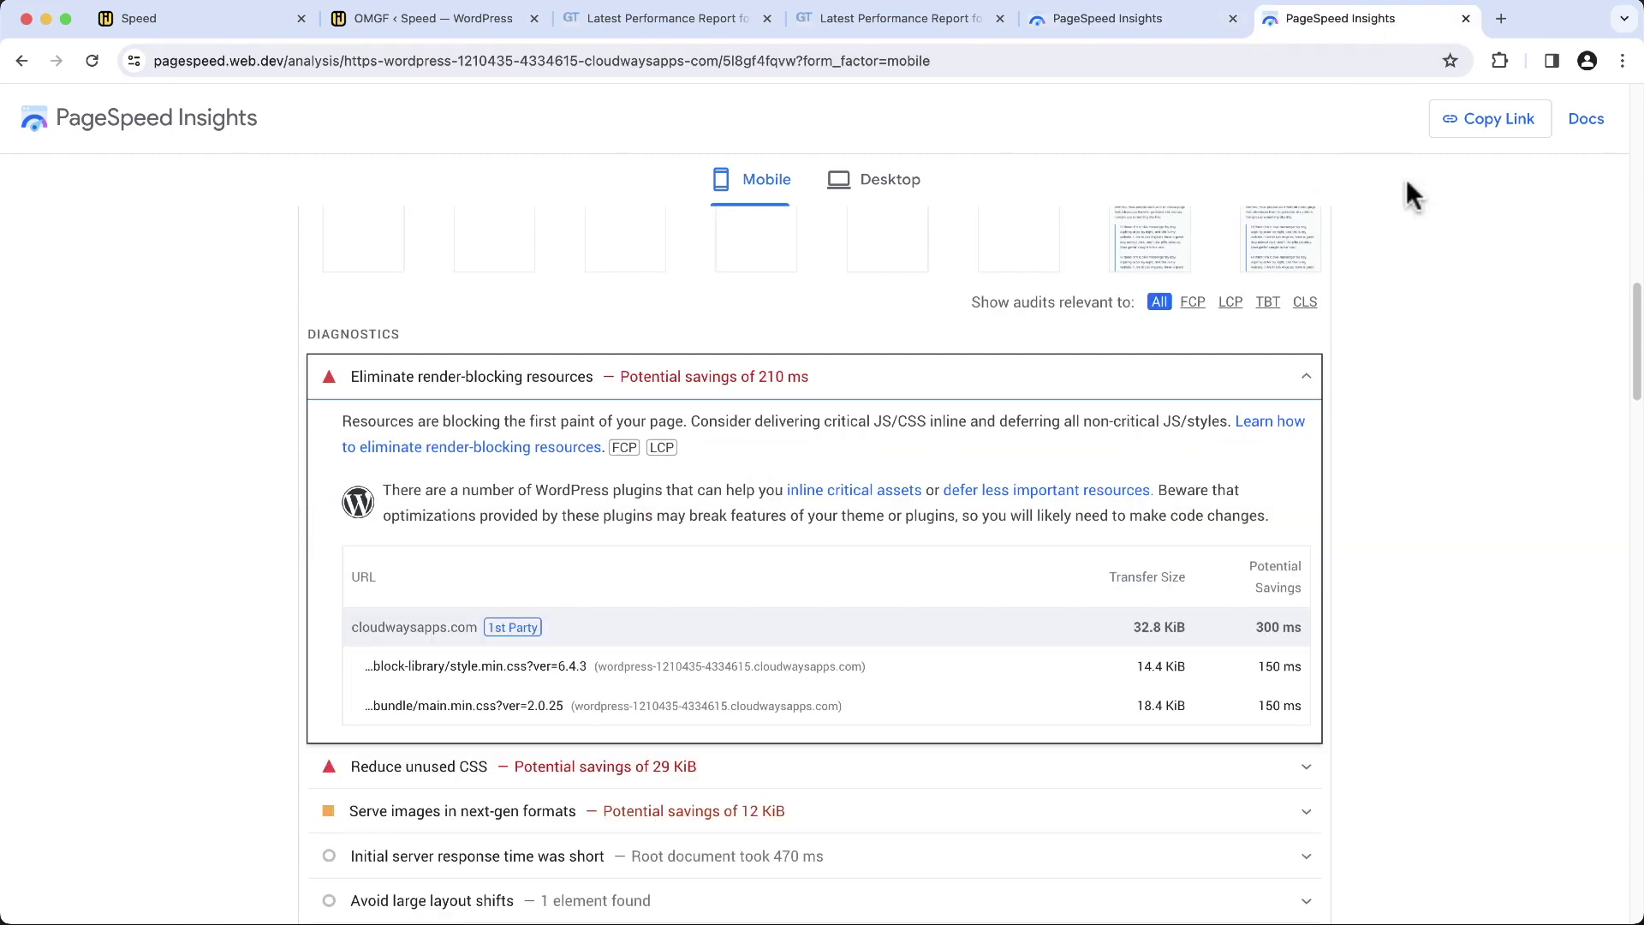
{"action": "scroll", "coordinate": [1289, 342], "scroll_direction": "down", "scroll_amount": 1}
{"action": "left_click", "coordinate": [1295, 347]}
{"action": "scroll", "coordinate": [1447, 428], "scroll_direction": "down", "scroll_amount": 3}
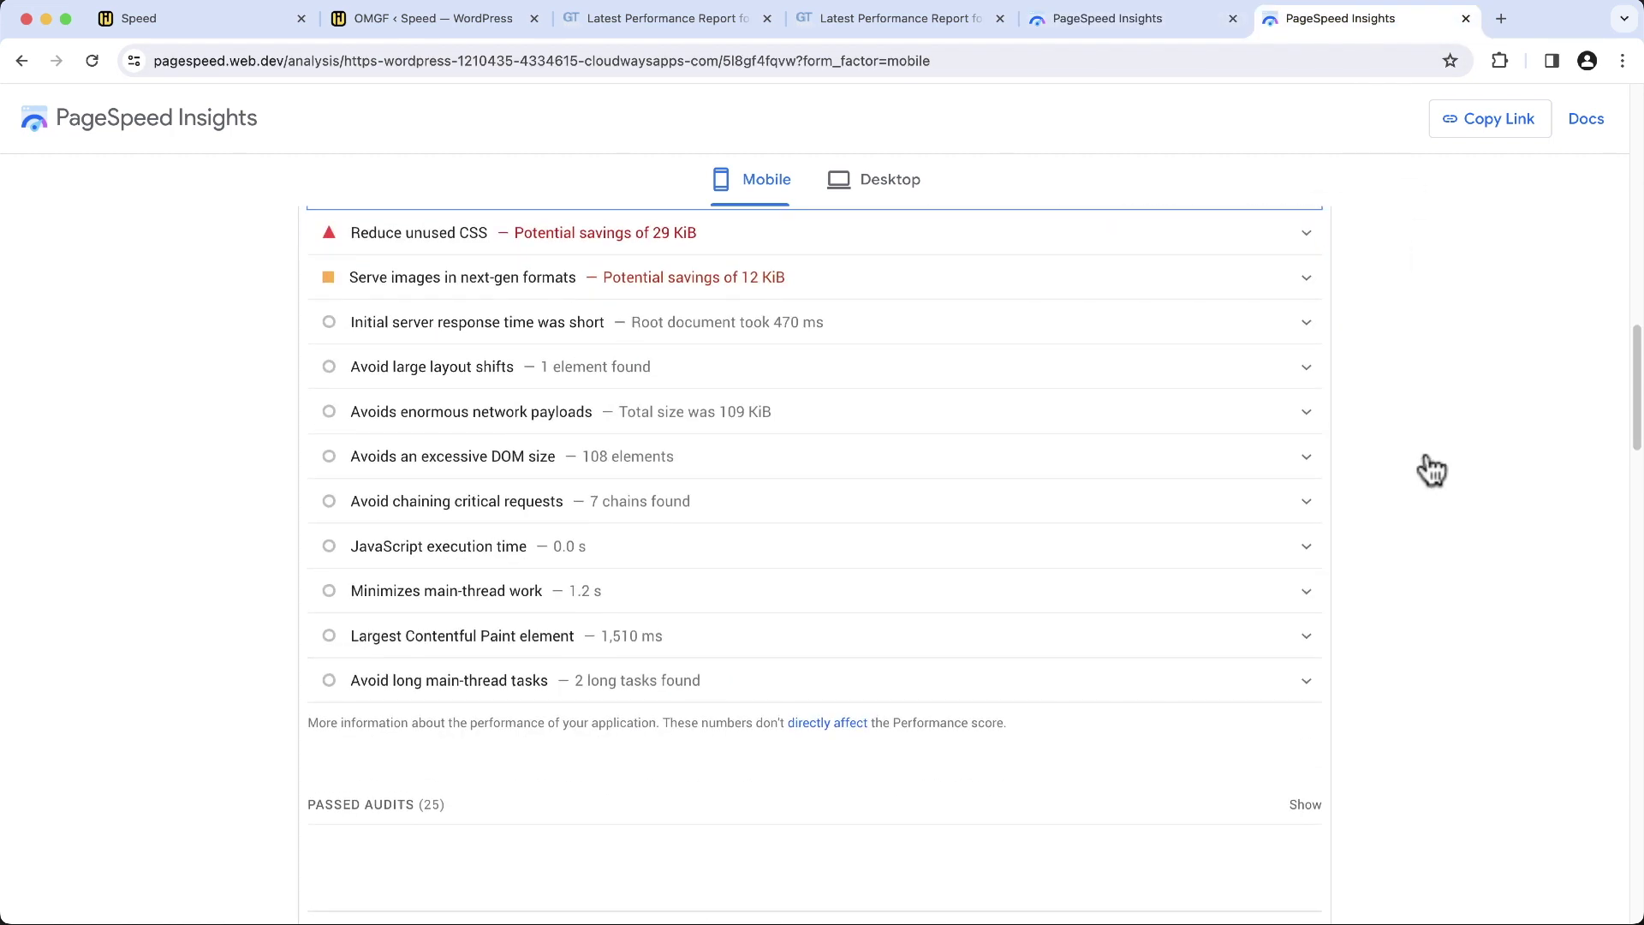
{"action": "left_click", "coordinate": [685, 635]}
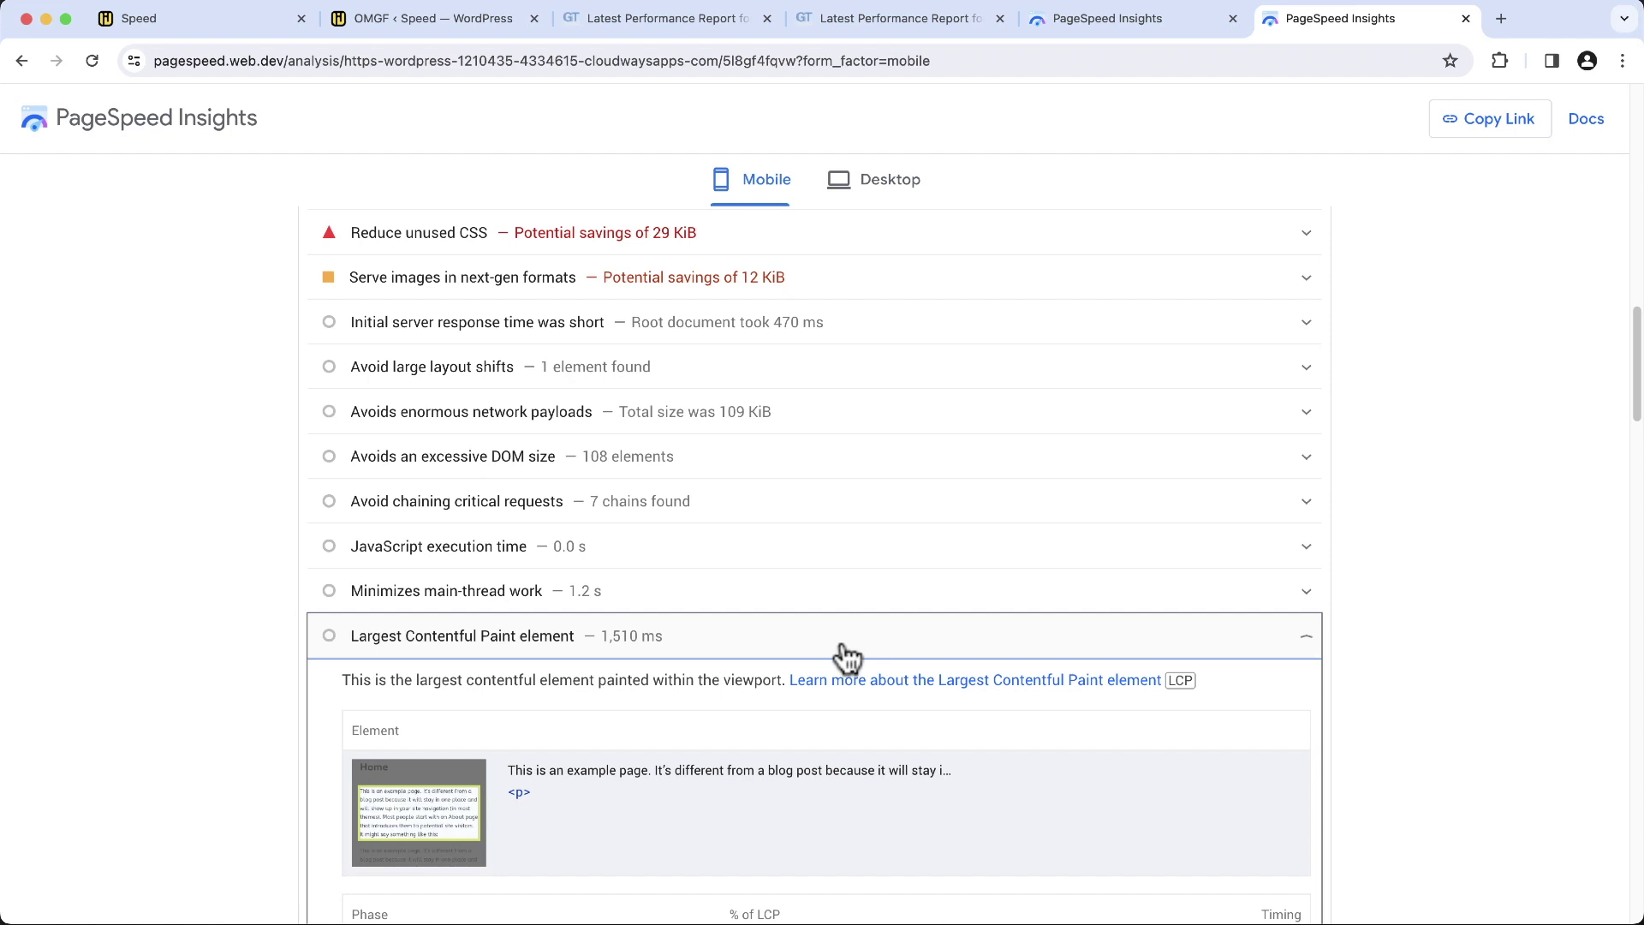
{"action": "scroll", "coordinate": [1325, 767], "scroll_direction": "down", "scroll_amount": 1}
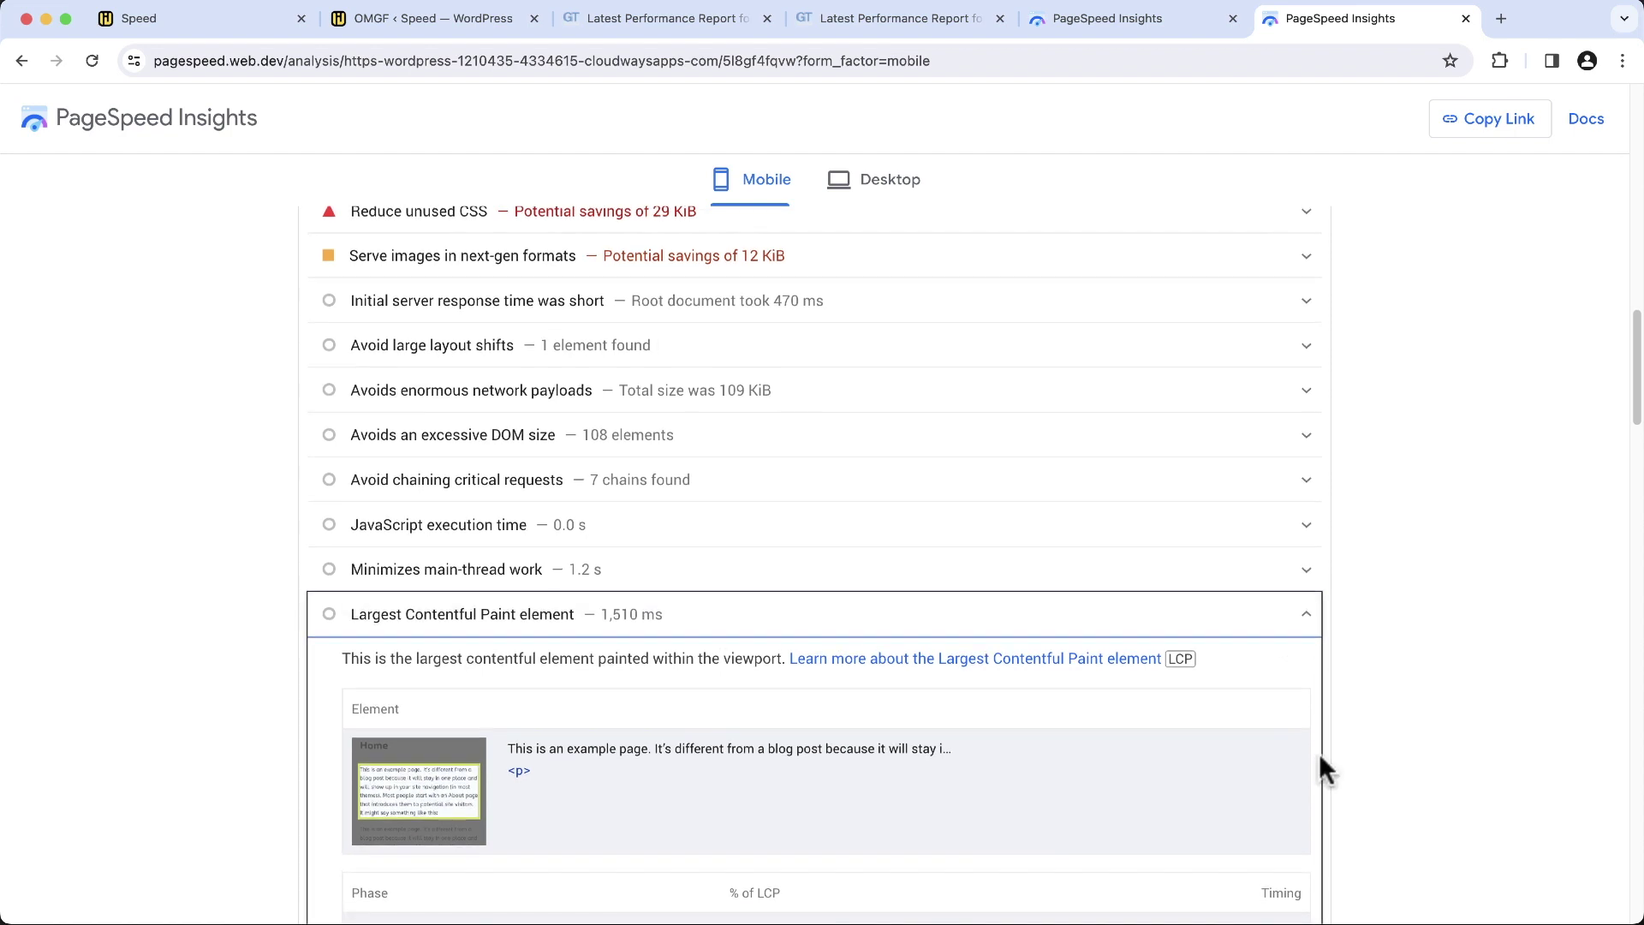
{"action": "left_click", "coordinate": [1302, 618]}
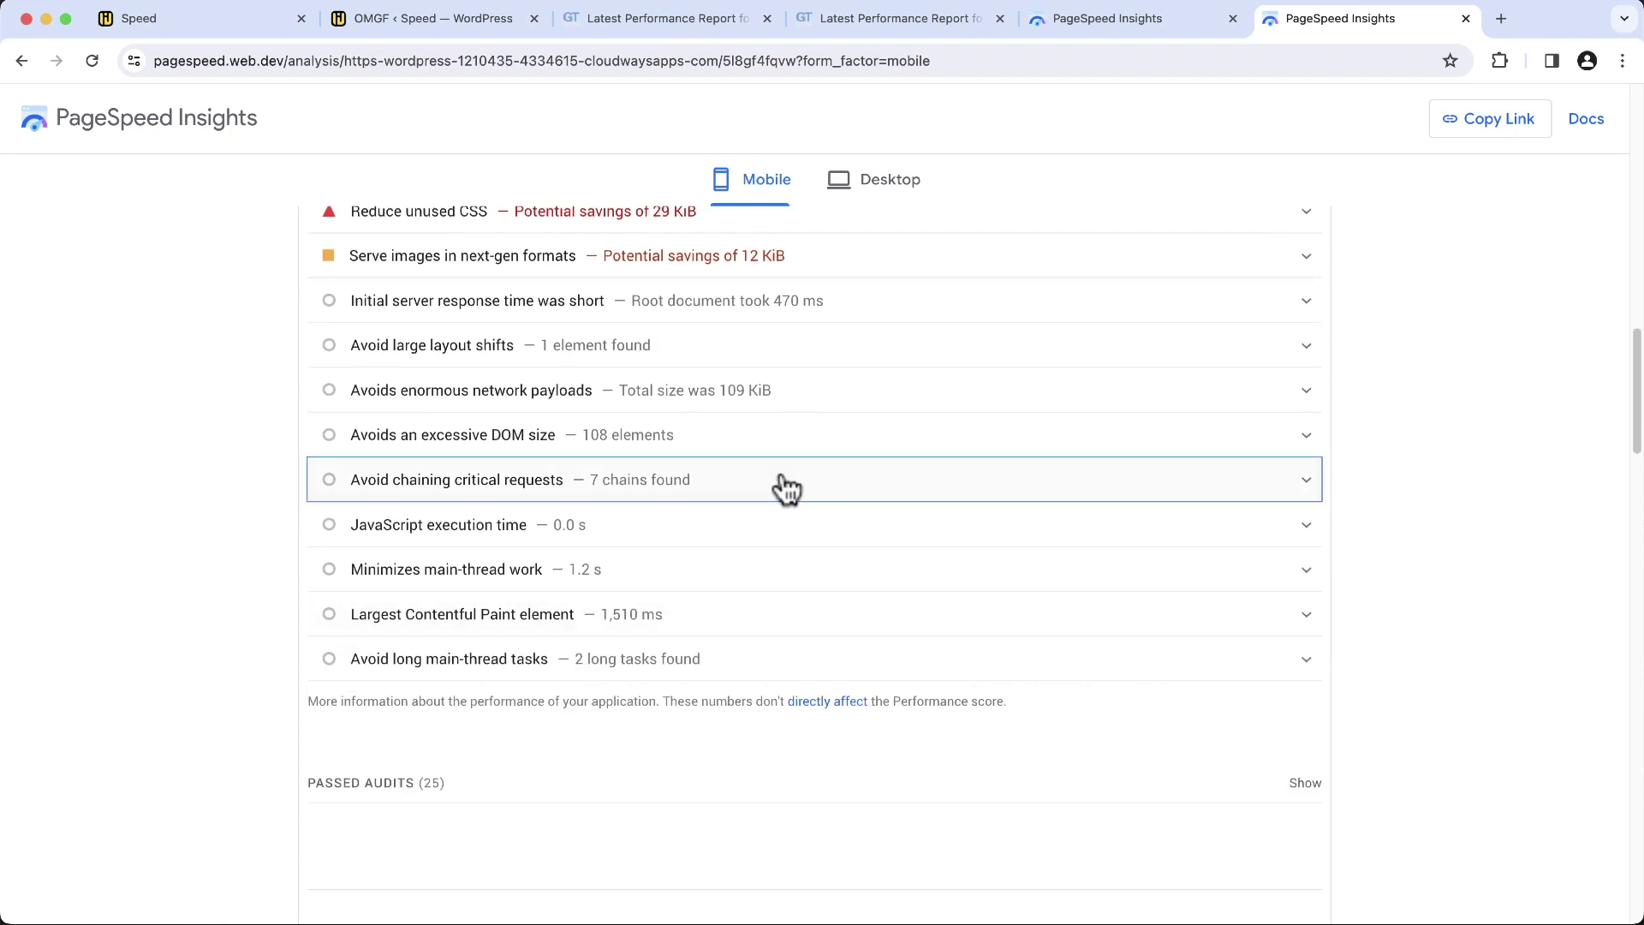
Expand 'Avoid chaining critical requests' to check the woff2 files load locally, at 2,490.006 ms latency
{"action": "left_click", "coordinate": [786, 488]}
{"action": "scroll", "coordinate": [1451, 474], "scroll_direction": "down", "scroll_amount": 4}
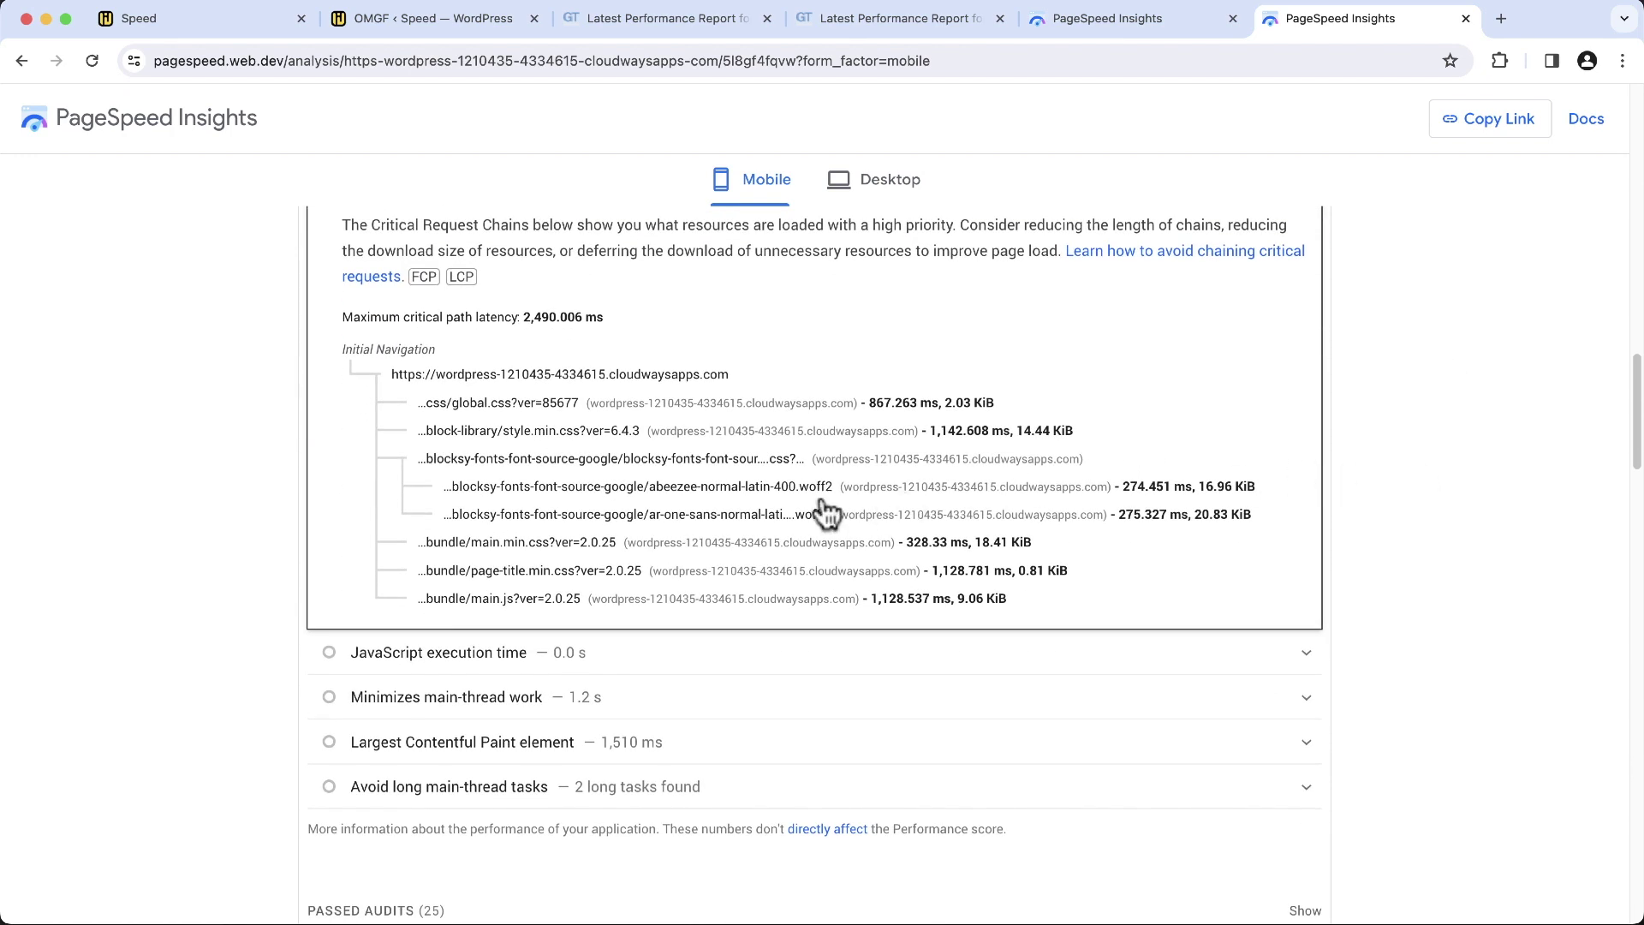
{"action": "scroll", "coordinate": [1505, 343], "scroll_direction": "up", "scroll_amount": 15}
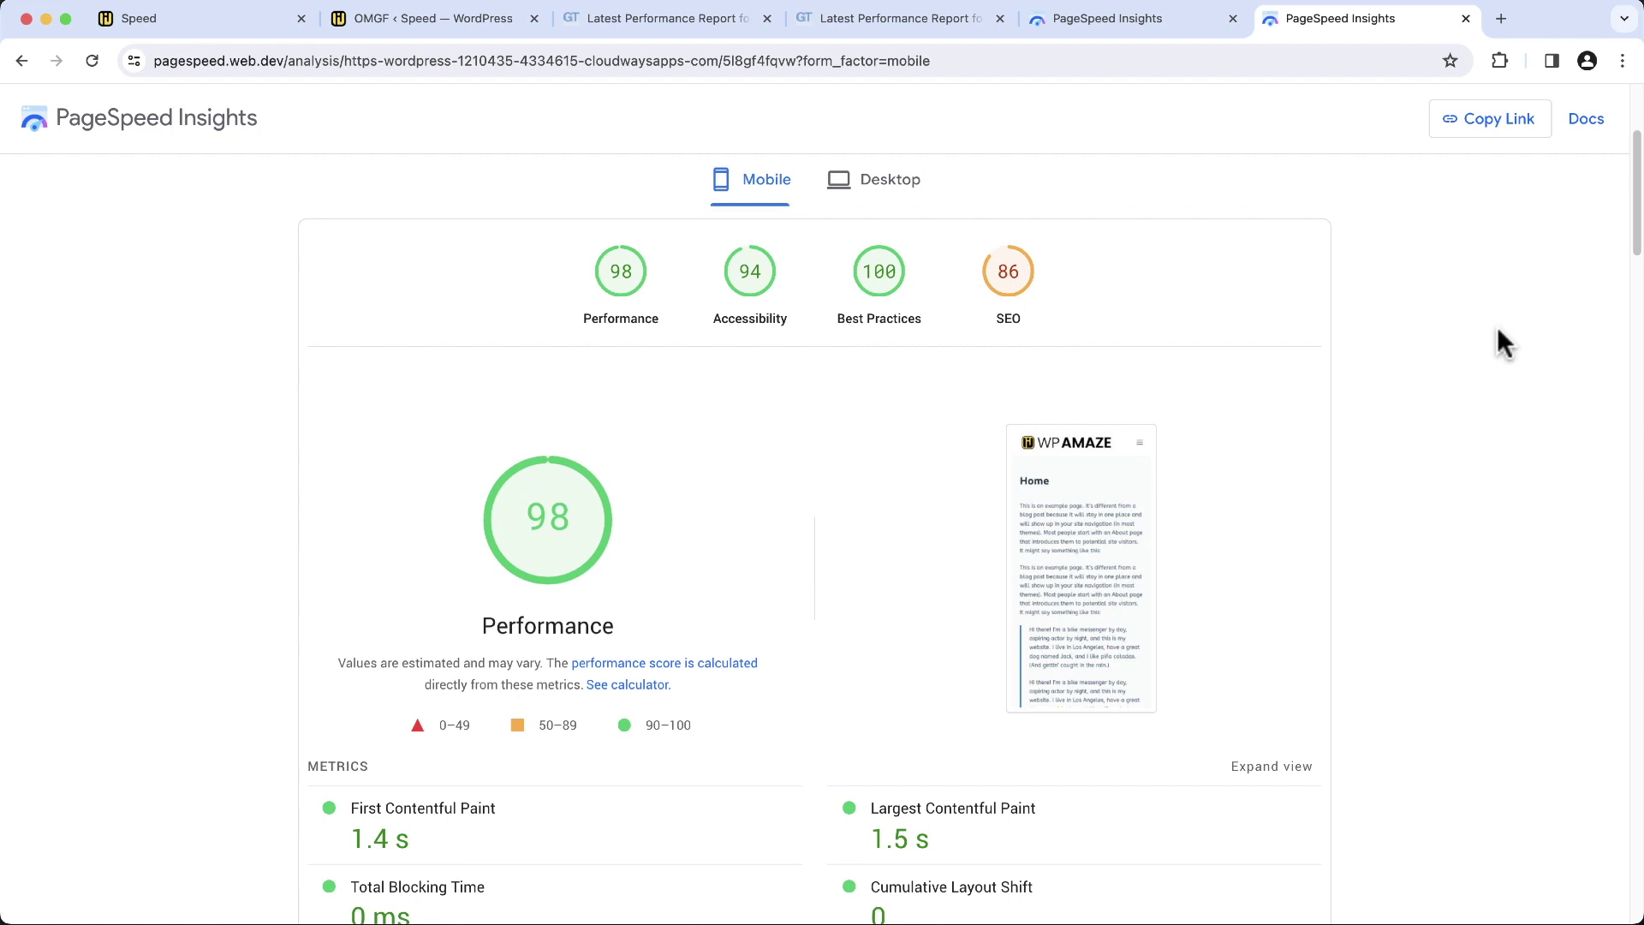